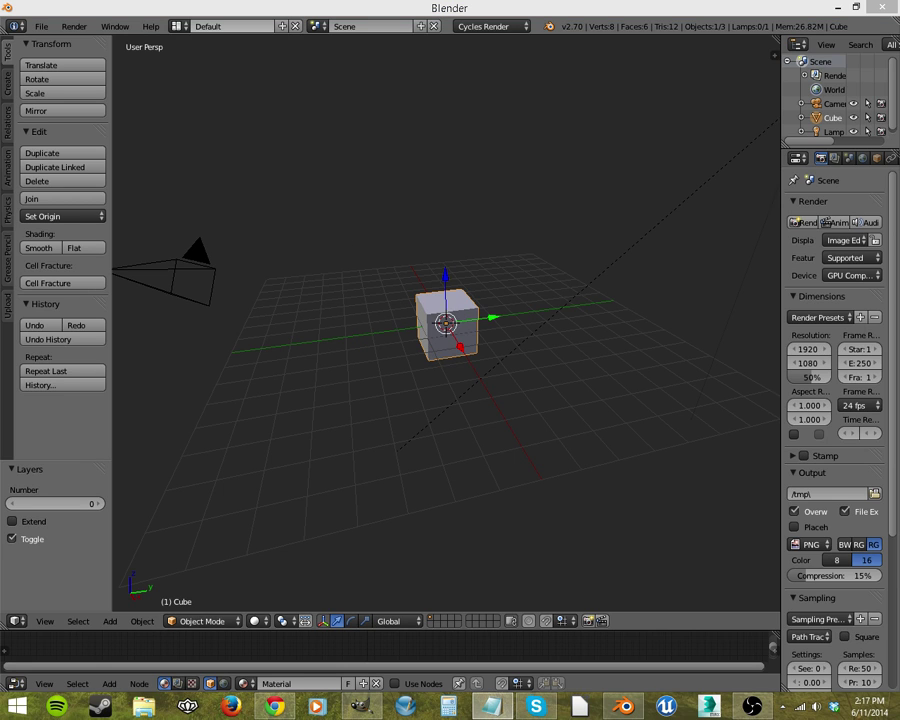
Enter Edit Mode and subdivide the cube twice for a denser mesh
{"action": "key", "text": "alt+Tab"}
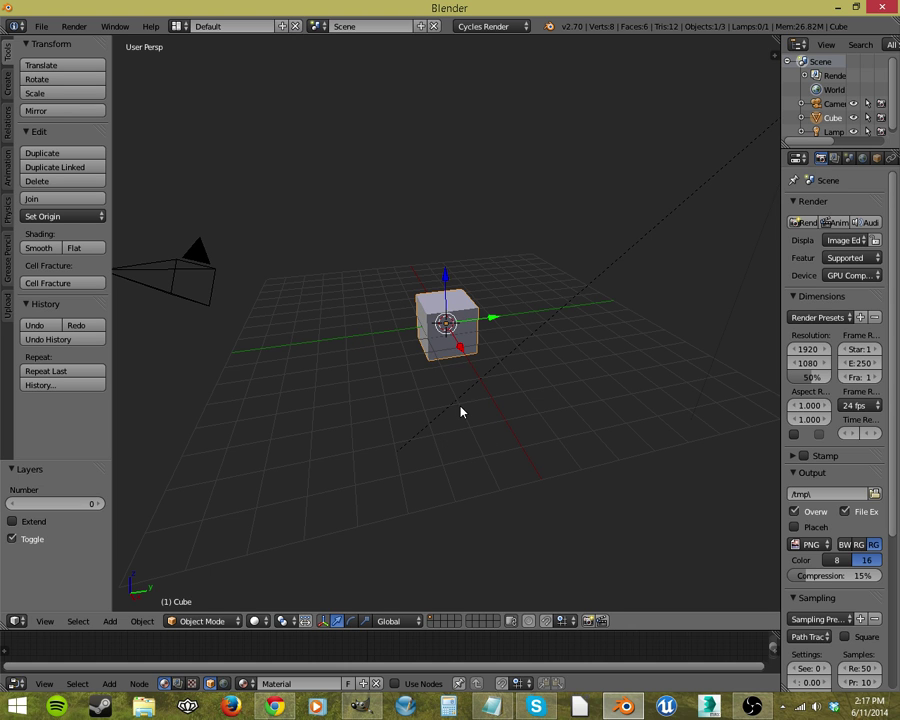
{"action": "scroll", "coordinate": [466, 396], "scroll_direction": "up", "scroll_amount": 4}
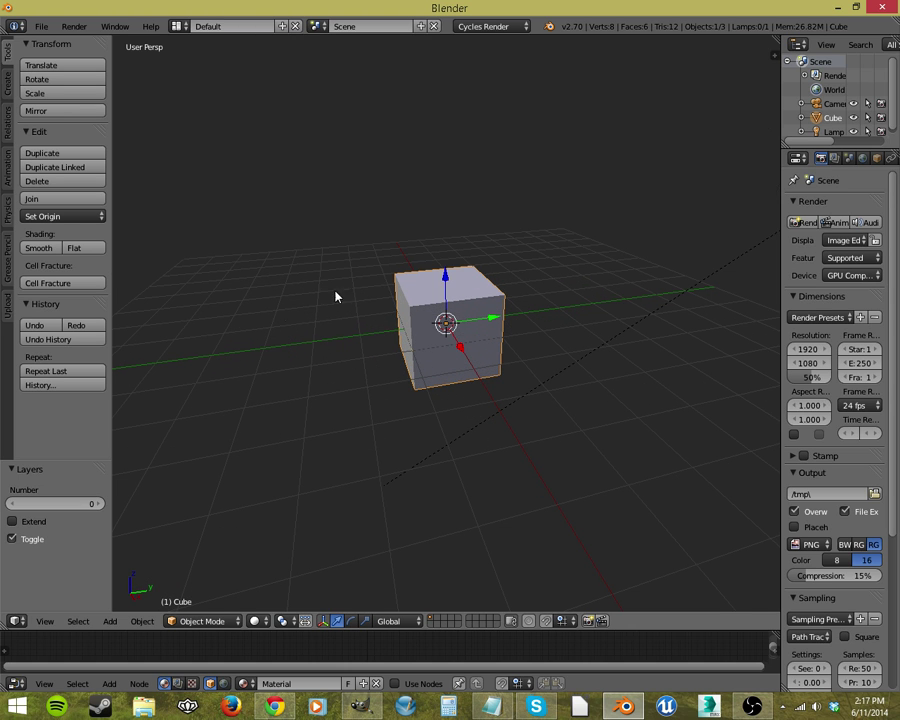
{"action": "middle_click_drag", "start_coordinate": [458, 366], "coordinate": [470, 318]}
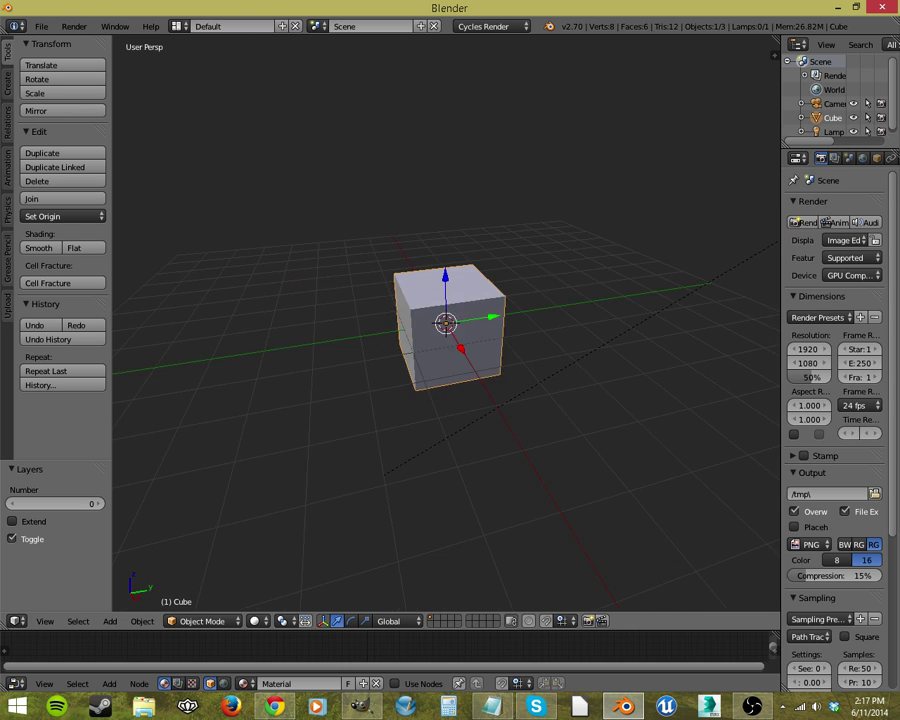
{"action": "key", "text": "Tab"}
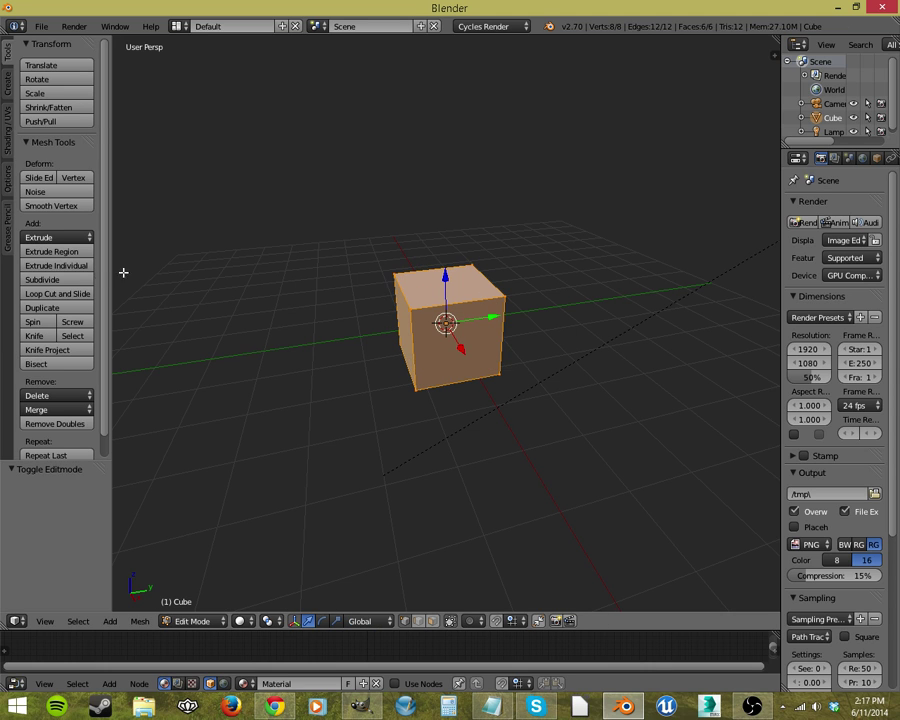
{"action": "left_click", "coordinate": [57, 279]}
{"action": "key", "text": "shift+r"}
{"action": "key", "text": "shift+r"}
{"action": "key", "text": "shift+r"}
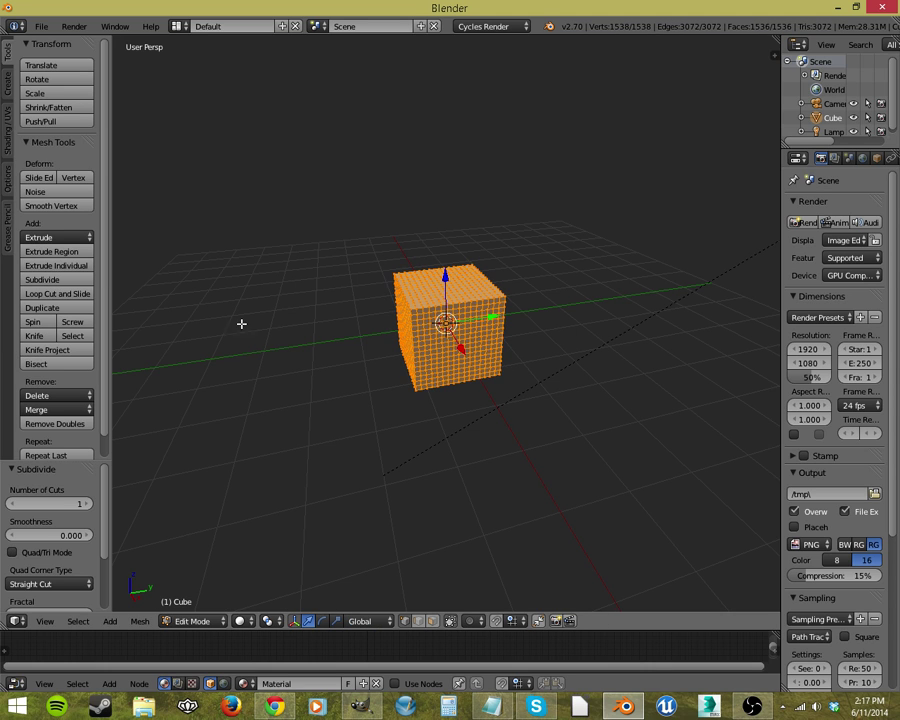
{"action": "scroll", "coordinate": [416, 372], "scroll_direction": "up", "scroll_amount": 5}
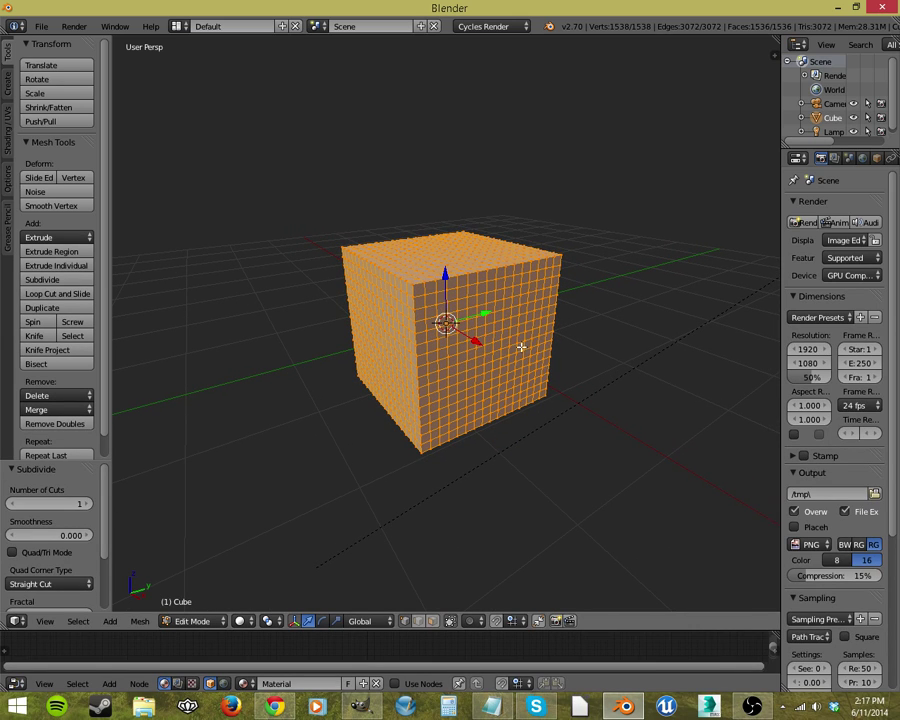
Pull a single vertex on the cube's side out along the X axis
{"action": "right_click", "coordinate": [495, 352]}
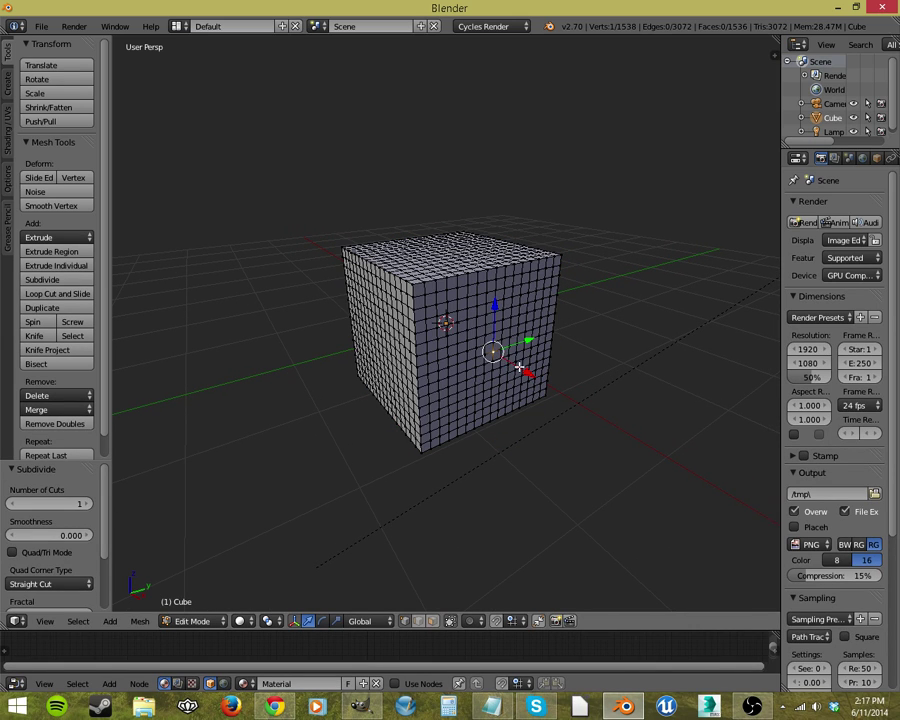
{"action": "key", "text": "g"}
{"action": "key", "text": "x"}
{"action": "left_click", "coordinate": [526, 368]}
Select a square patch of vertices on the cube's side face
{"action": "right_click", "coordinate": [494, 341]}
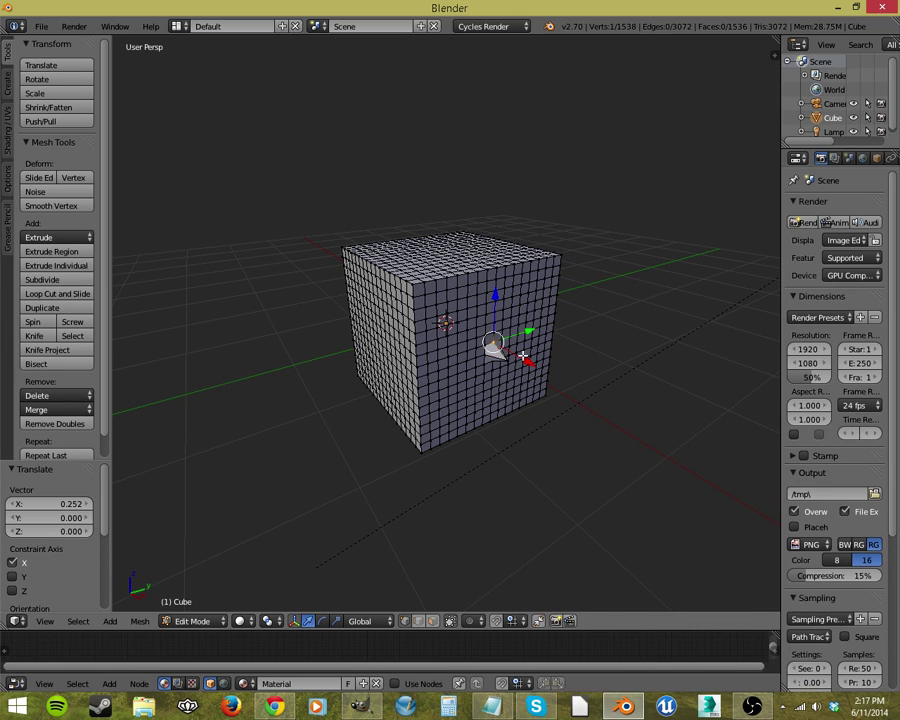
{"action": "scroll", "coordinate": [500, 368], "scroll_direction": "up", "scroll_amount": 3}
{"action": "middle_click_drag", "start_coordinate": [500, 368], "coordinate": [493, 338]}
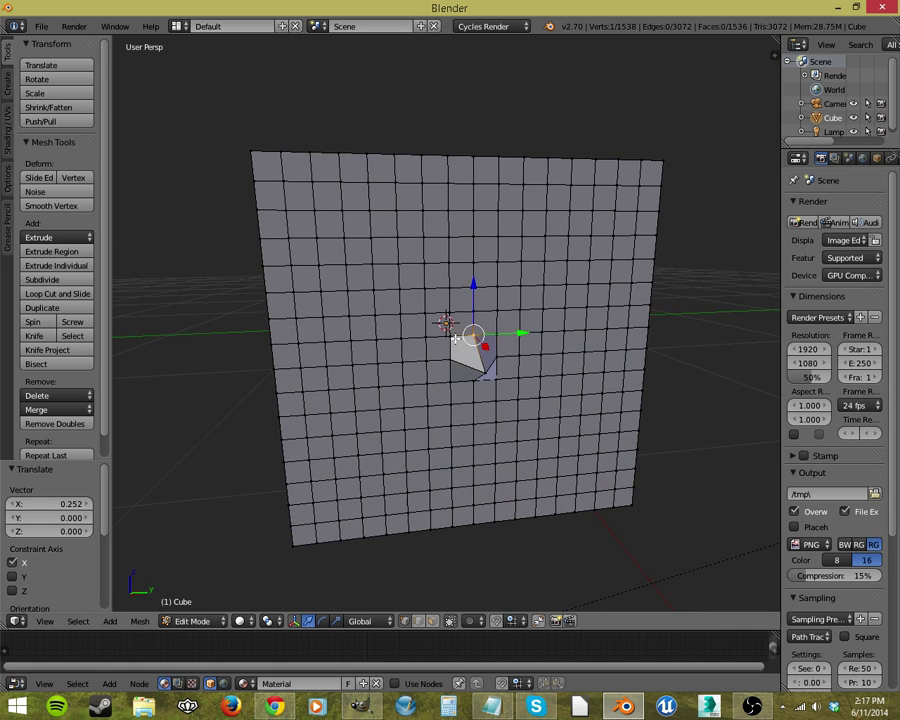
{"action": "right_click", "coordinate": [493, 338], "text": "shift"}
{"action": "right_click", "coordinate": [480, 336], "text": "shift"}
{"action": "right_click", "coordinate": [496, 367], "text": "shift"}
{"action": "right_click", "coordinate": [474, 380], "text": "shift"}
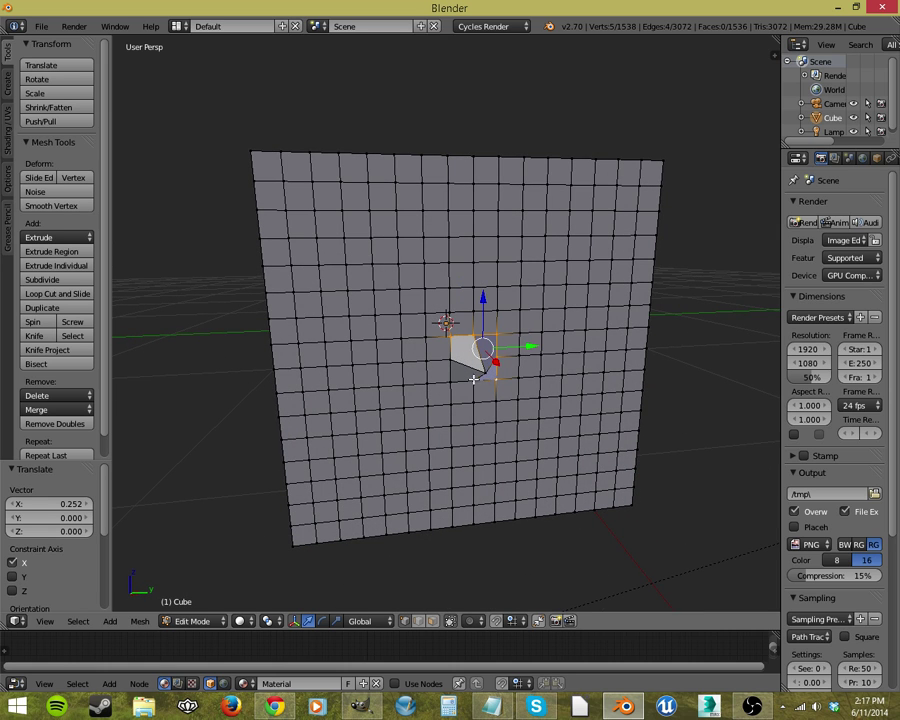
{"action": "right_click", "coordinate": [460, 378], "text": "shift"}
{"action": "right_click", "coordinate": [497, 357], "text": "shift"}
{"action": "right_click", "coordinate": [486, 373], "text": "shift"}
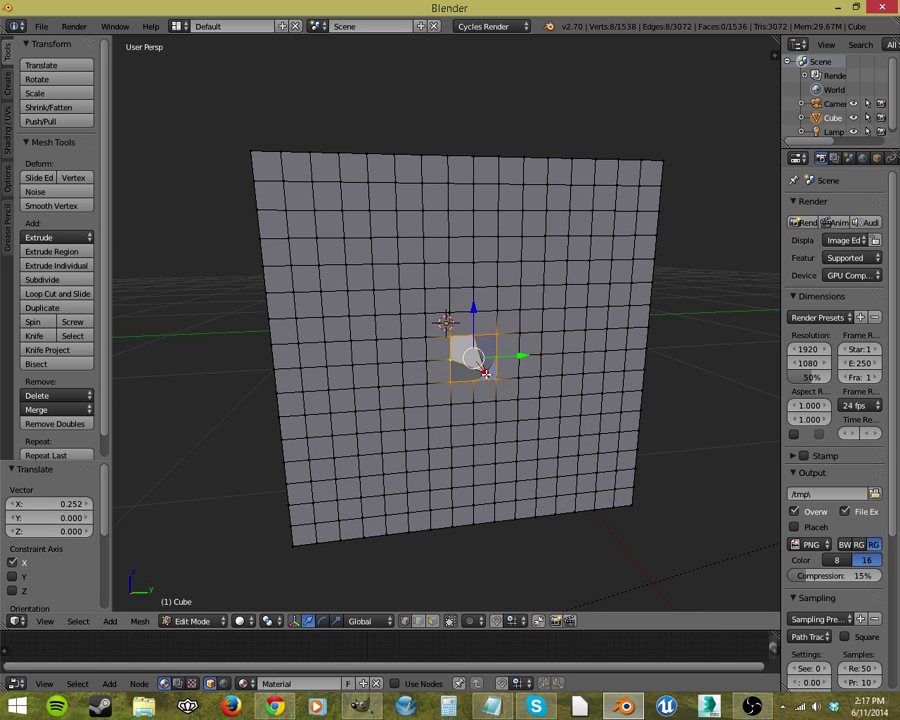
Push the square patch outward along X in two moves
{"action": "key", "text": "g"}
{"action": "key", "text": "x"}
{"action": "left_click", "coordinate": [486, 374]}
{"action": "mouse_move", "coordinate": [486, 374]}
{"action": "middle_mouse_down"}
{"action": "mouse_move", "coordinate": [464, 395]}
{"action": "mouse_move", "coordinate": [481, 388]}
{"action": "middle_mouse_up"}
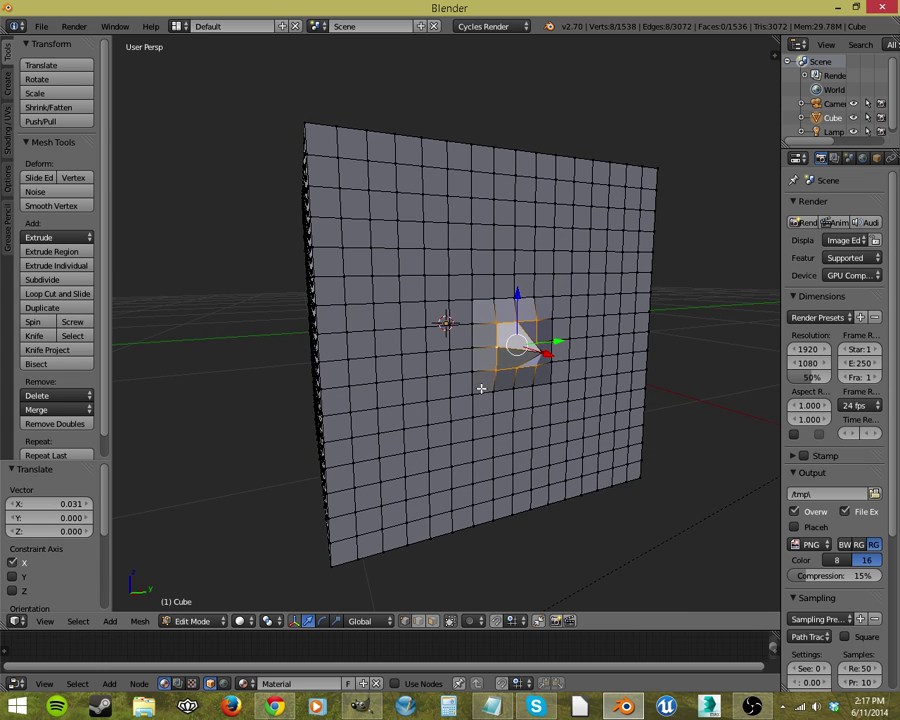
{"action": "key", "text": "g"}
{"action": "key", "text": "x"}
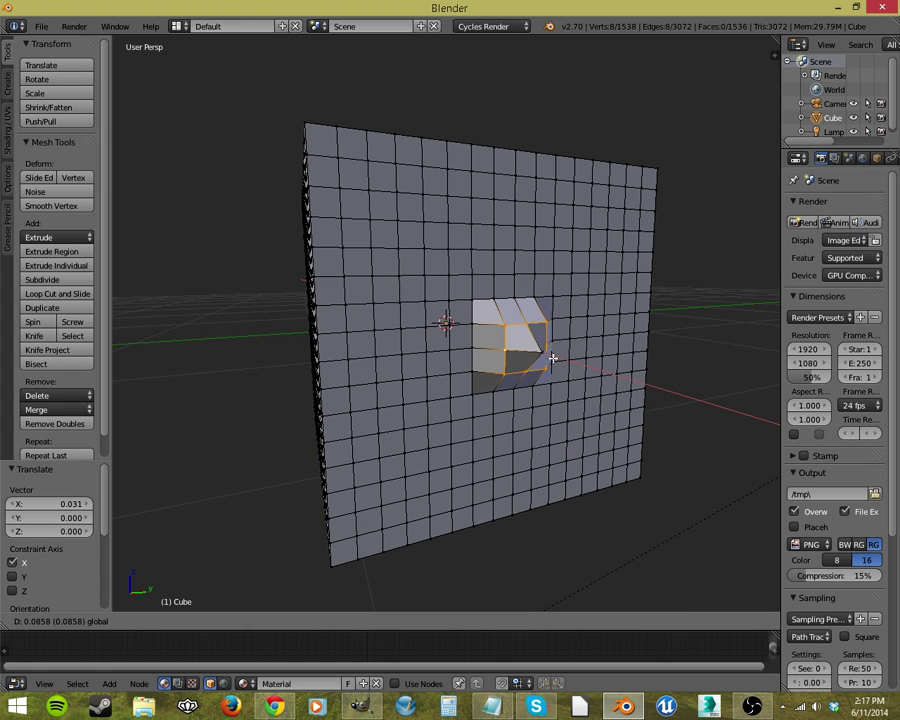
{"action": "left_click", "coordinate": [553, 358]}
Select the ring of vertices around the base of the bump
{"action": "right_click", "coordinate": [540, 381]}
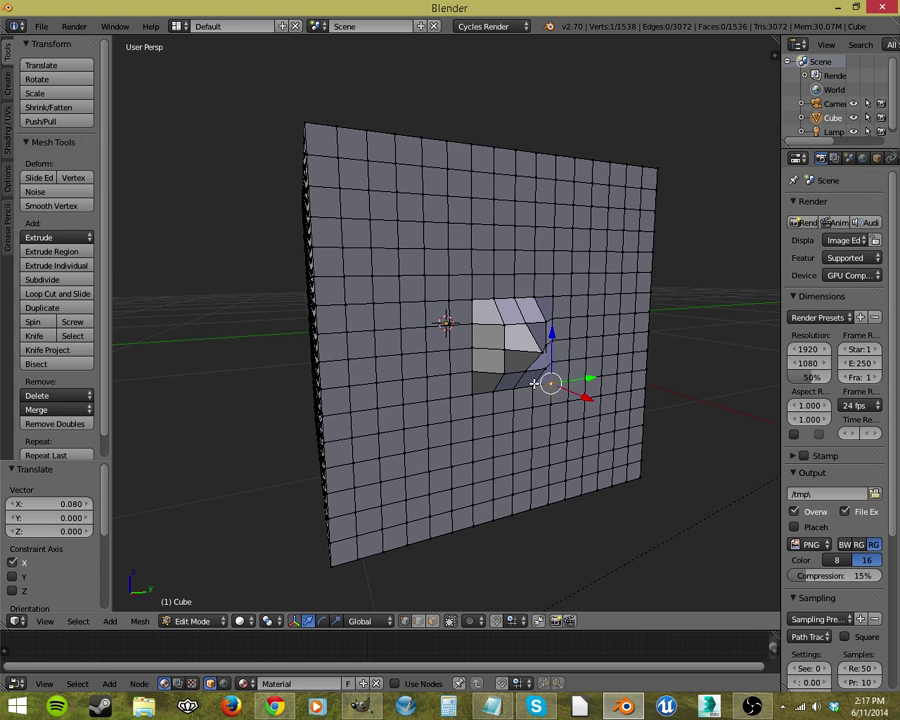
{"action": "right_click", "coordinate": [488, 387], "text": "ctrl"}
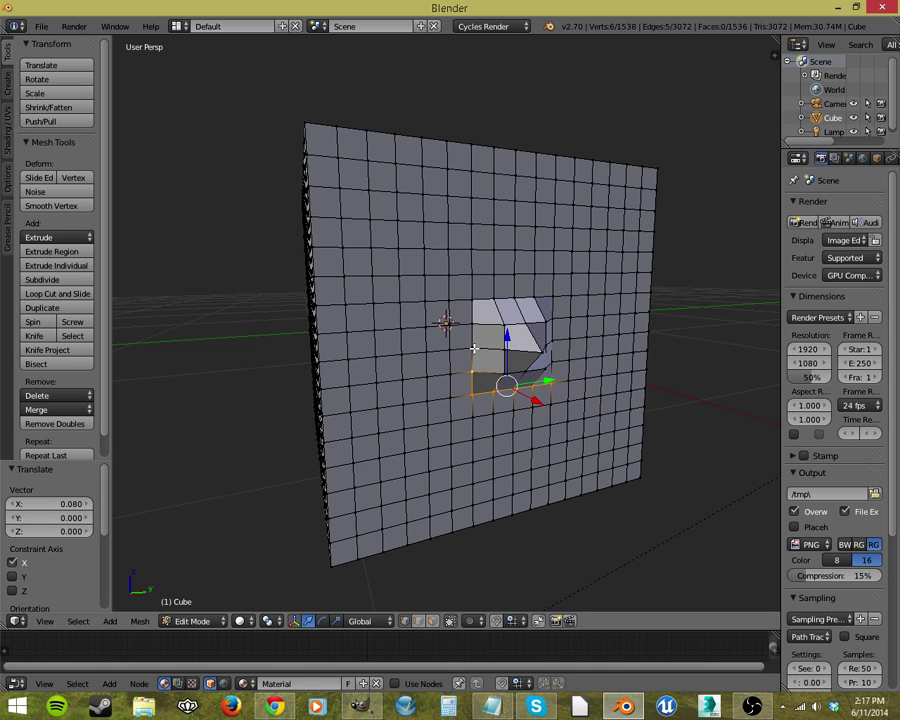
{"action": "right_click", "coordinate": [549, 297], "text": "ctrl"}
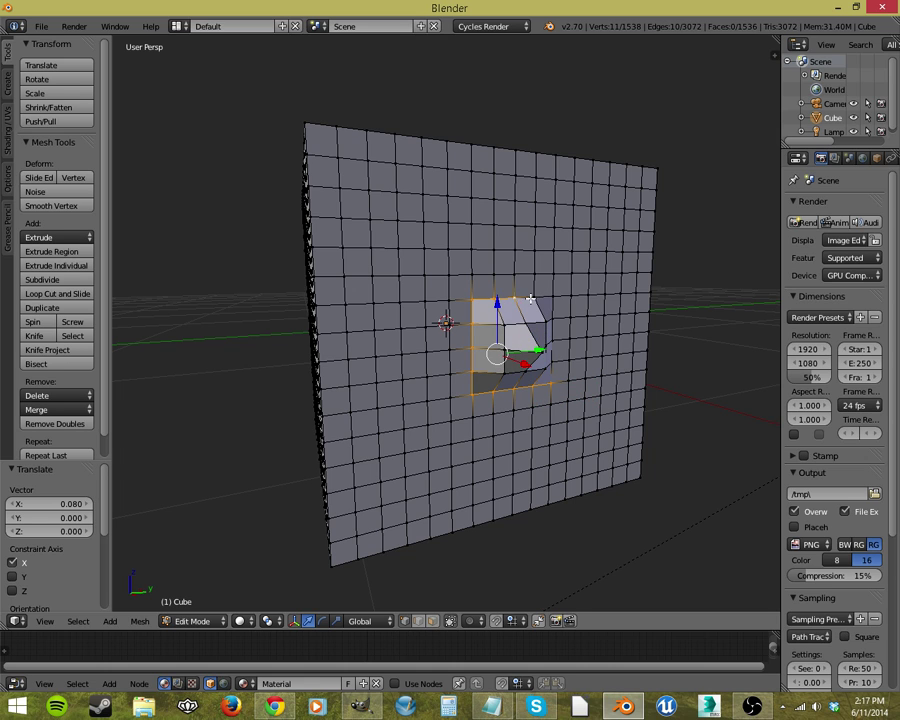
{"action": "right_click", "coordinate": [552, 320], "text": "ctrl"}
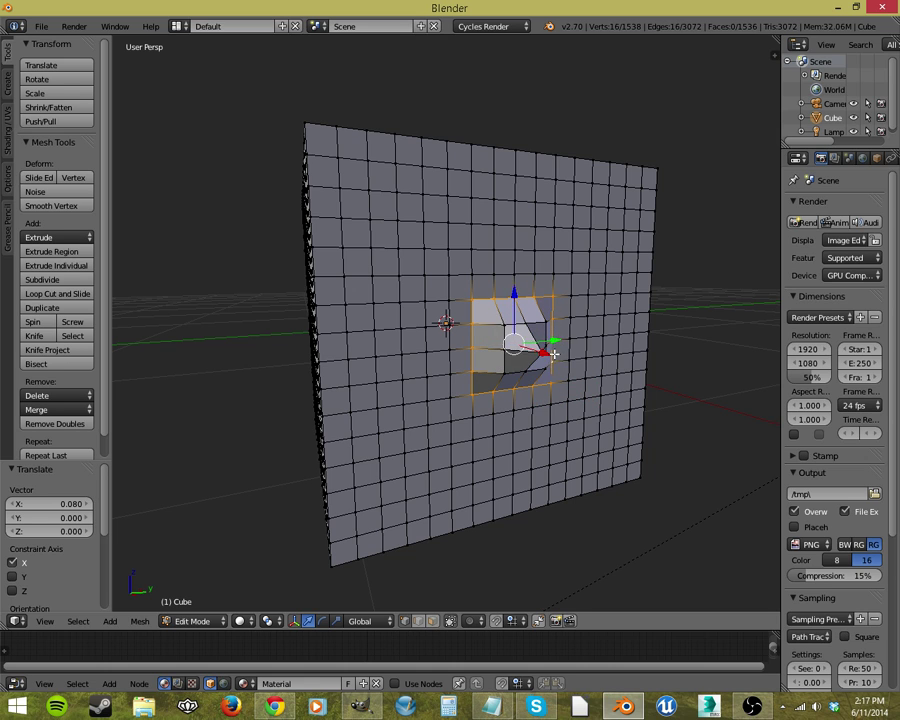
Push the surrounding vertex ring outward along X
{"action": "key", "text": "g"}
{"action": "key", "text": "x"}
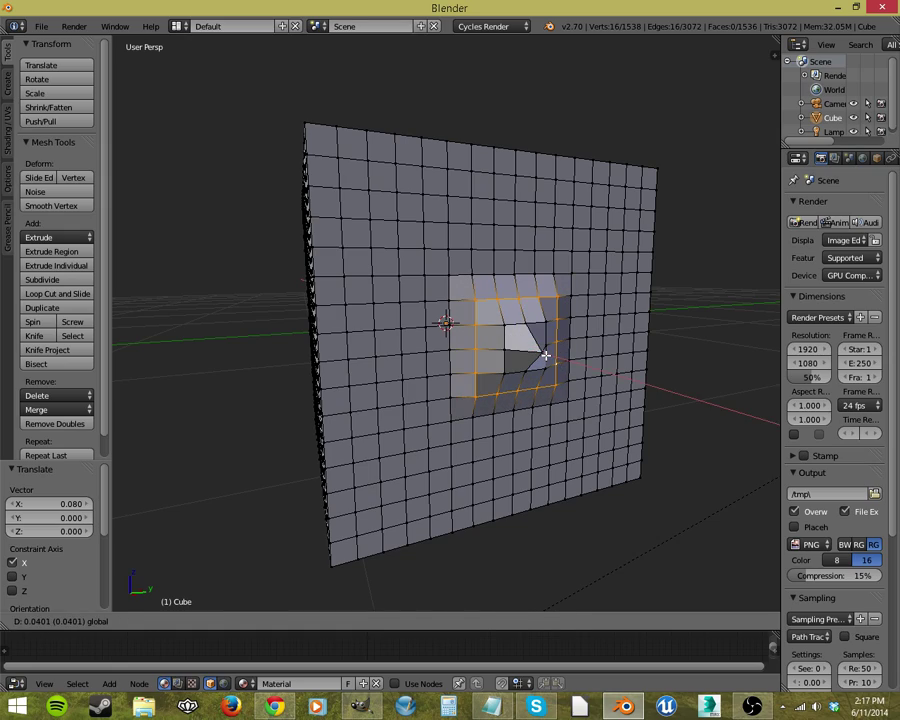
{"action": "left_click", "coordinate": [545, 408]}
Move the ring back flat along X, then select a vertex near the face's top
{"action": "middle_click_drag", "start_coordinate": [494, 393], "coordinate": [431, 543]}
{"action": "key", "text": "g"}
{"action": "key", "text": "x"}
{"action": "left_click", "coordinate": [551, 394]}
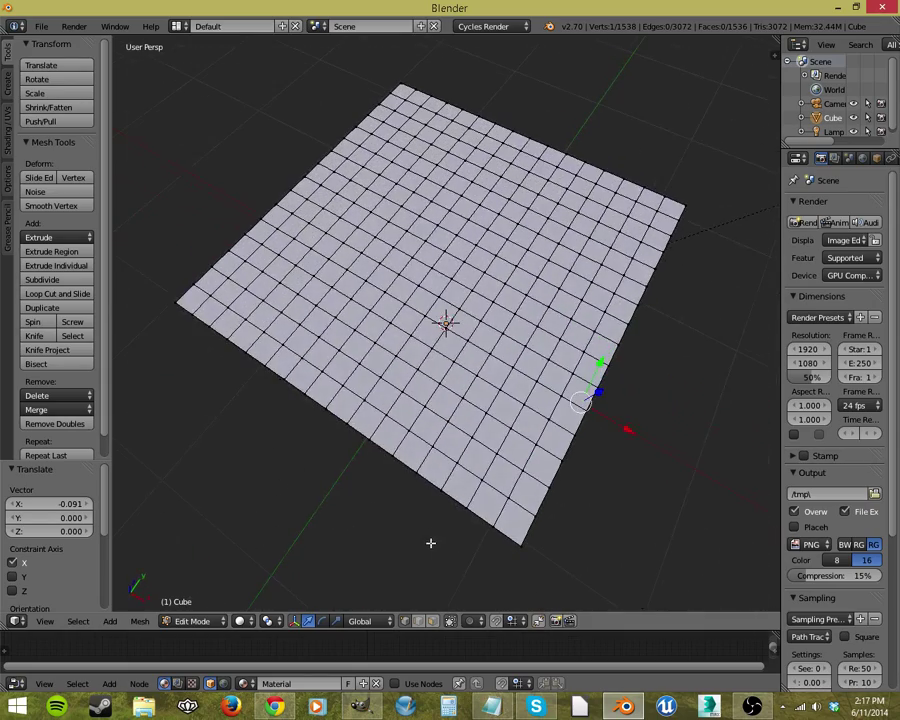
{"action": "right_click", "coordinate": [444, 257]}
Draw a V-shaped annotation arrow below the face and try a trial vertex grab
{"action": "mouse_move", "coordinate": [556, 350]}
{"action": "left_mouse_down"}
{"action": "mouse_move", "coordinate": [487, 586]}
{"action": "mouse_move", "coordinate": [446, 522]}
{"action": "left_mouse_up"}
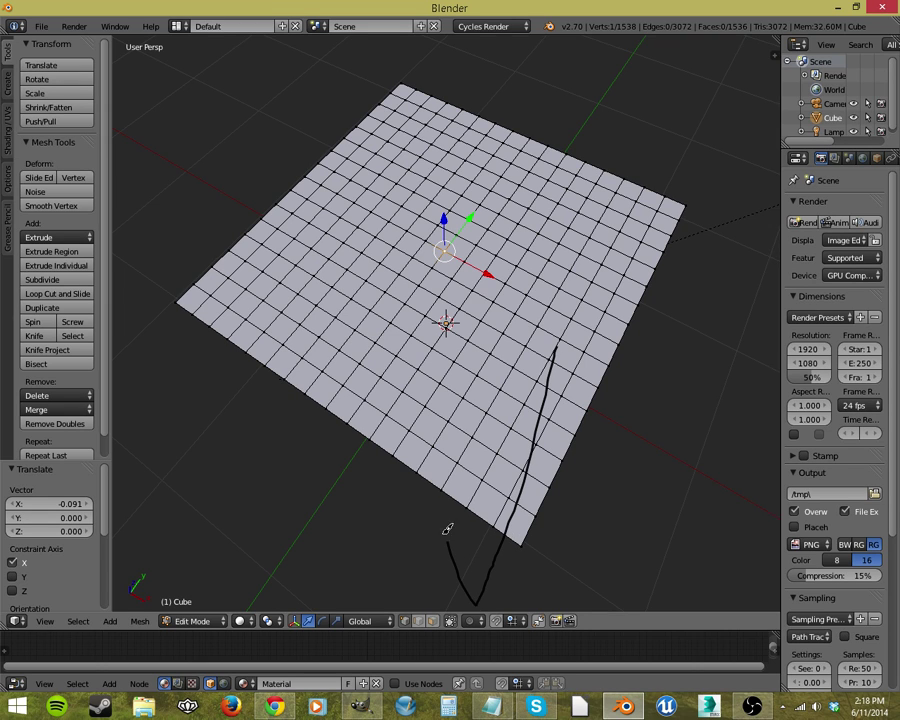
{"action": "left_click_drag", "start_coordinate": [478, 602], "coordinate": [573, 553]}
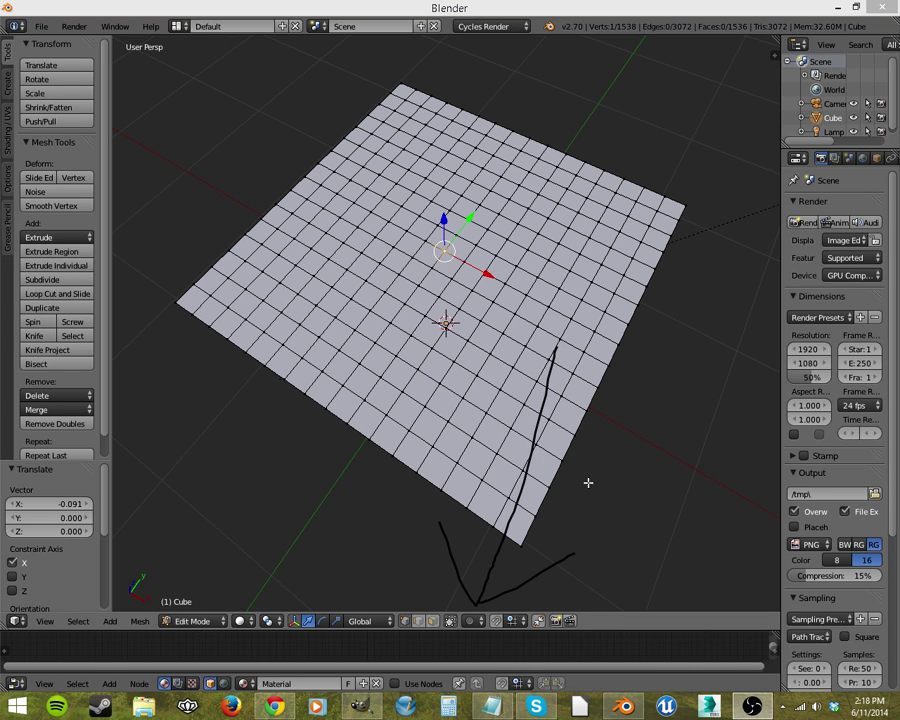
{"action": "key", "text": "g"}
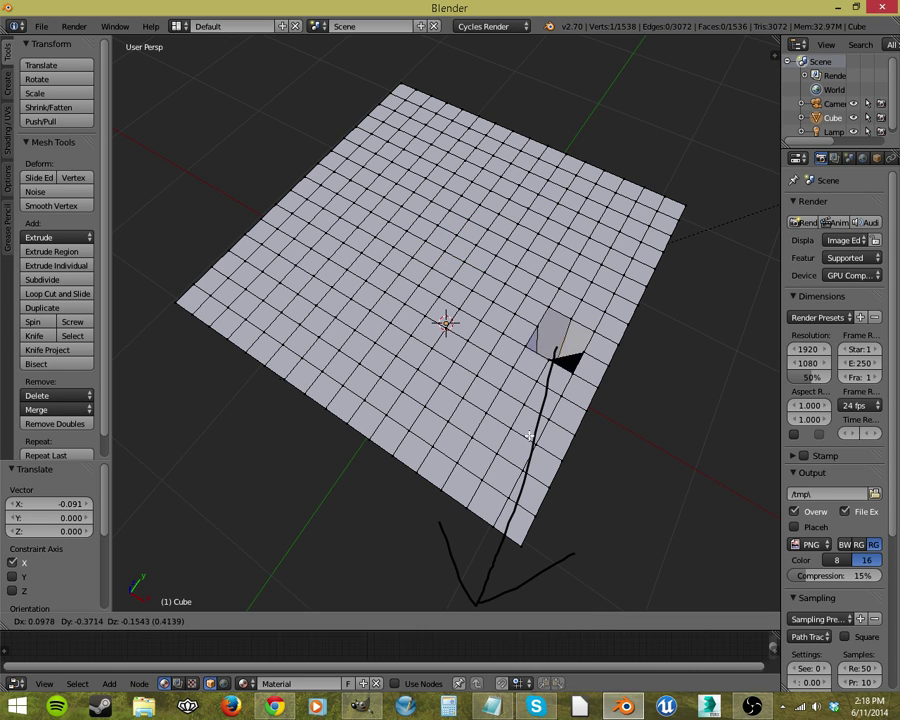
{"action": "left_click", "coordinate": [575, 358]}
Erase the annotation strokes and place the 3D cursor near the face's top
{"action": "mouse_move", "coordinate": [560, 355]}
{"action": "right_mouse_down"}
{"action": "mouse_move", "coordinate": [530, 482]}
{"action": "mouse_move", "coordinate": [488, 568]}
{"action": "mouse_move", "coordinate": [452, 556]}
{"action": "mouse_move", "coordinate": [517, 592]}
{"action": "mouse_move", "coordinate": [565, 560]}
{"action": "right_mouse_up"}
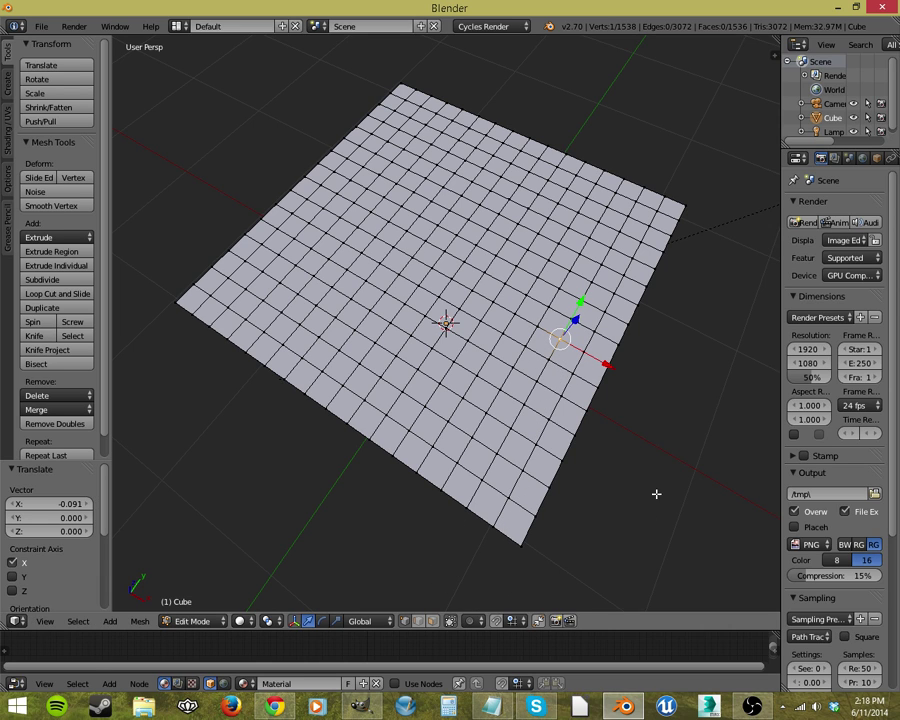
{"action": "left_click", "coordinate": [443, 252]}
{"action": "middle_click_drag", "start_coordinate": [444, 340], "coordinate": [486, 297]}
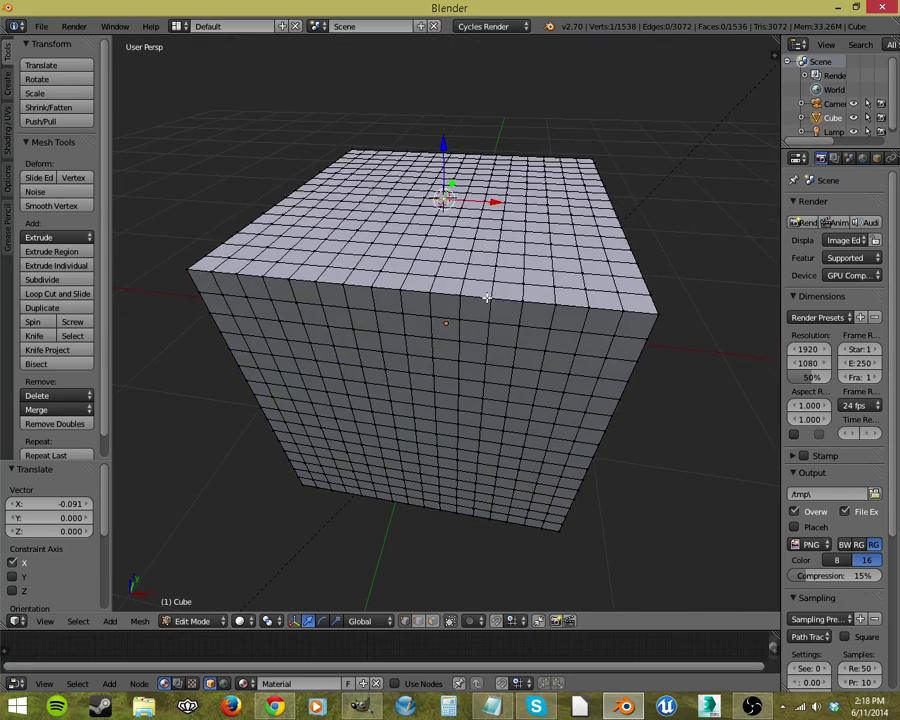
Enable Connected proportional editing and start a Z move on the top vertex
{"action": "left_click", "coordinate": [476, 624]}
{"action": "left_click", "coordinate": [489, 556]}
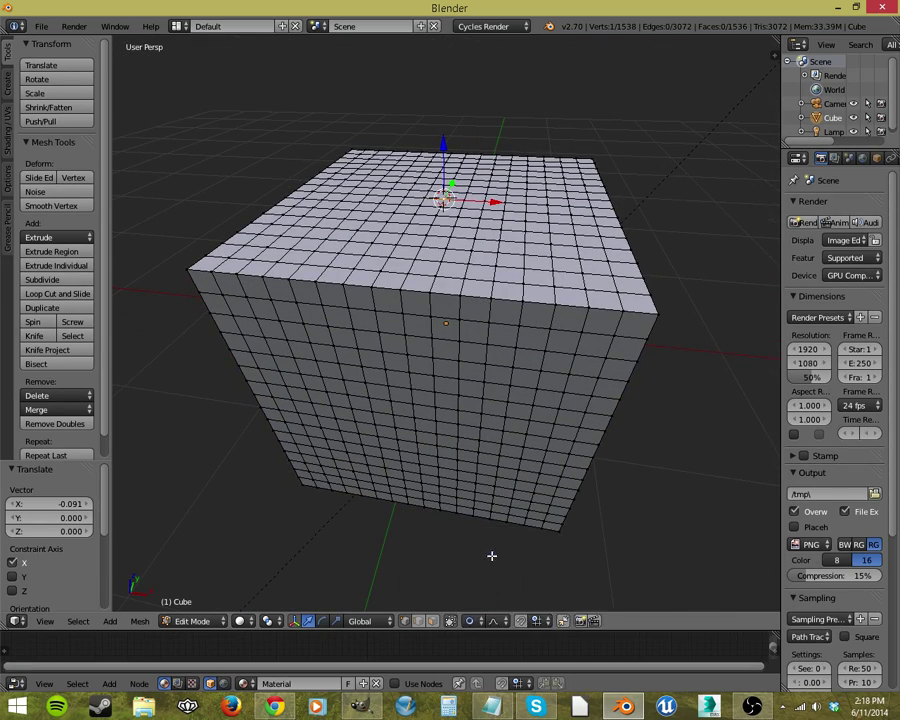
{"action": "key", "text": "g"}
{"action": "key", "text": "z"}
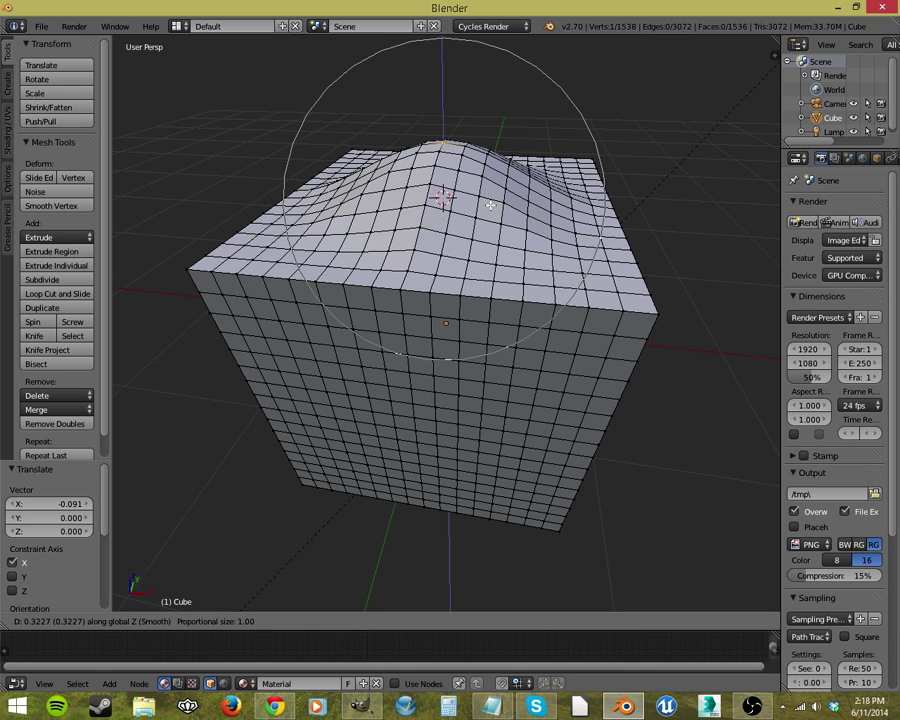
Resize the proportional influence circle to compare bump widths, then cancel the move
{"action": "scroll", "coordinate": [484, 201], "scroll_direction": "up", "scroll_amount": 5}
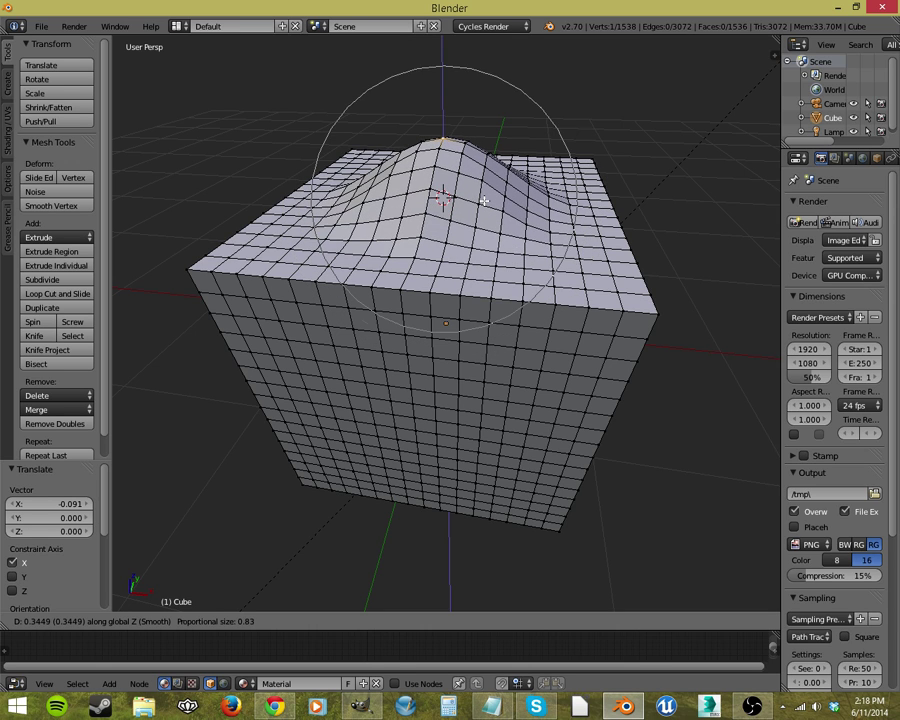
{"action": "scroll", "coordinate": [484, 201], "scroll_direction": "up", "scroll_amount": 2}
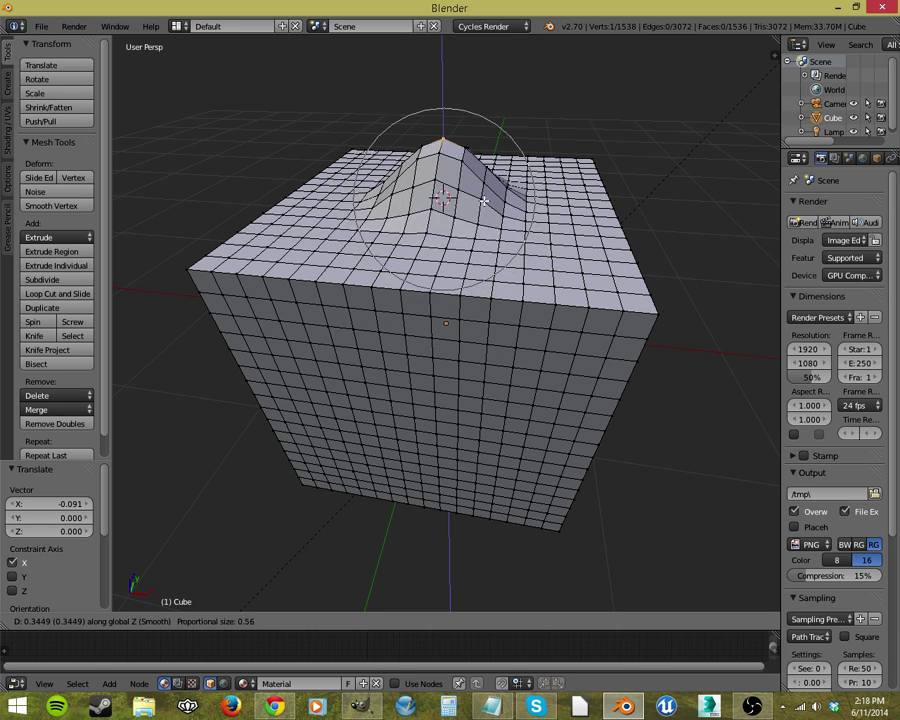
{"action": "scroll", "coordinate": [484, 201], "scroll_direction": "up", "scroll_amount": 2}
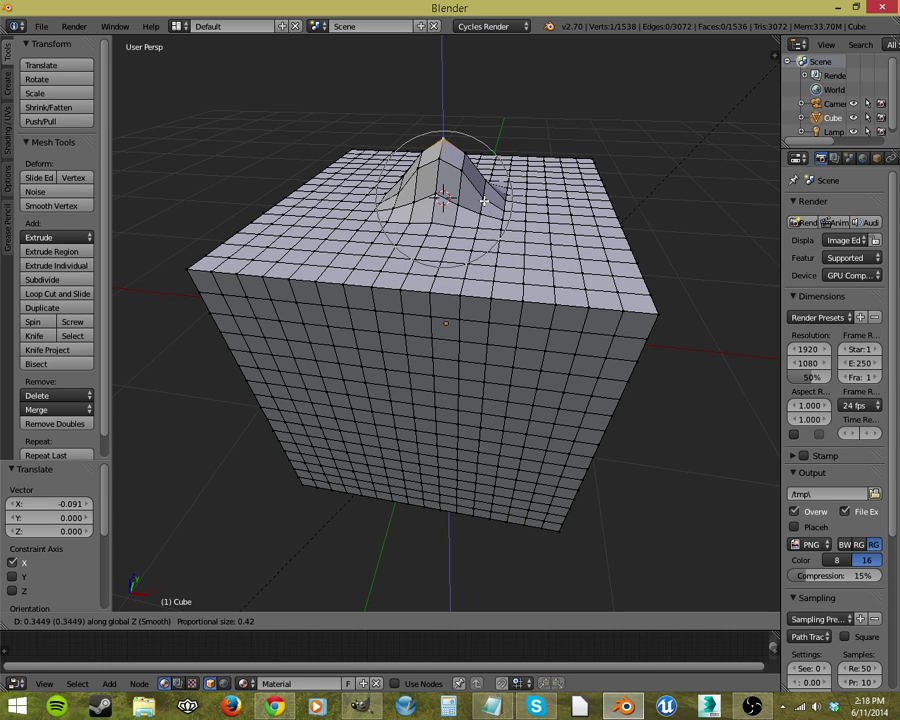
{"action": "scroll", "coordinate": [484, 201], "scroll_direction": "up", "scroll_amount": 10}
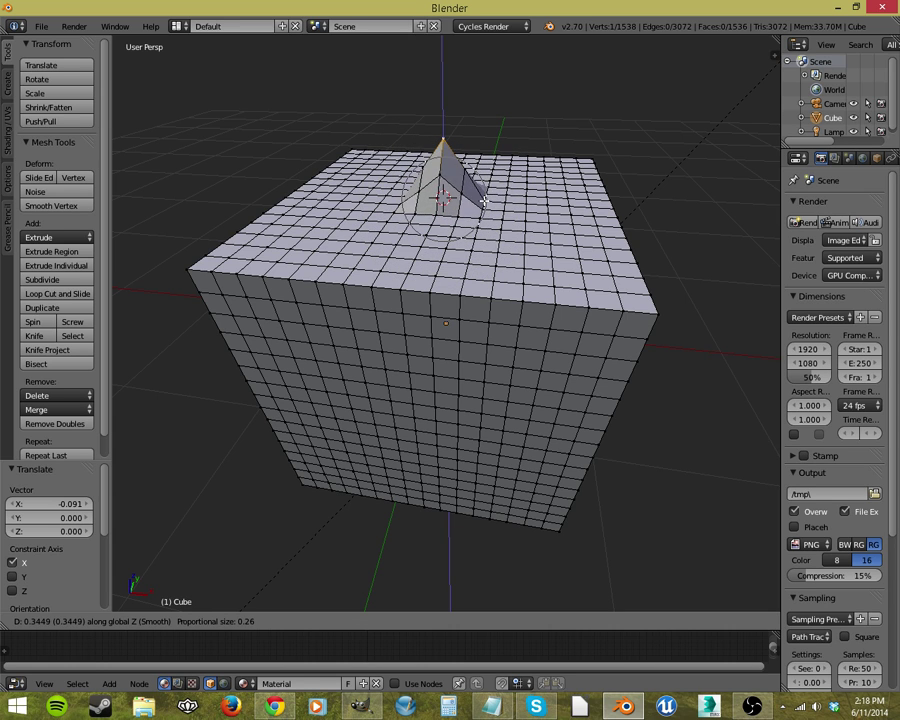
{"action": "scroll", "coordinate": [484, 201], "scroll_direction": "down", "scroll_amount": 20}
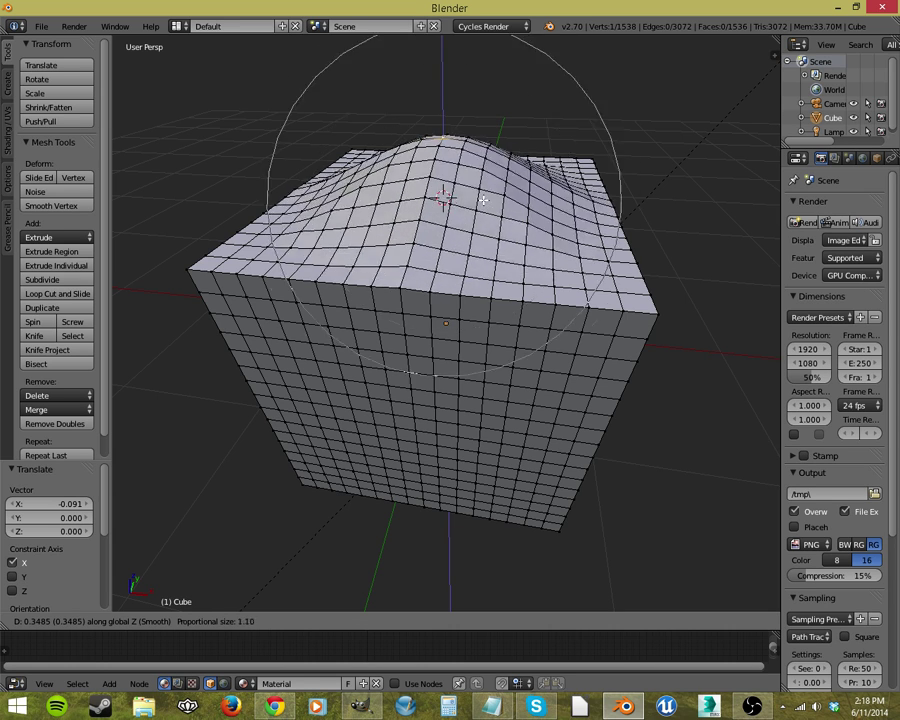
{"action": "scroll", "coordinate": [484, 201], "scroll_direction": "down", "scroll_amount": 9}
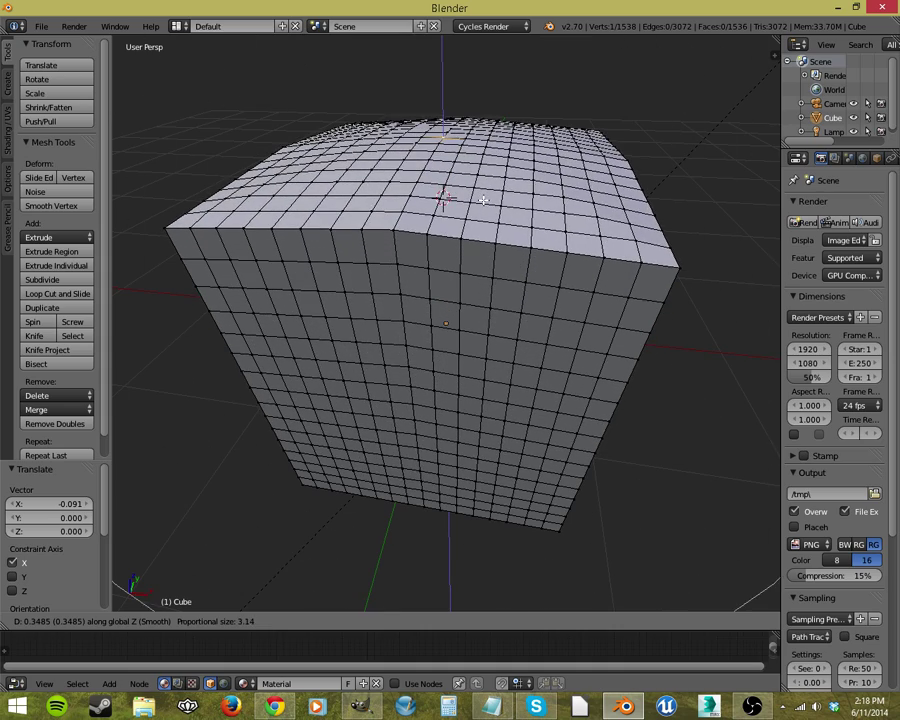
{"action": "scroll", "coordinate": [484, 201], "scroll_direction": "up", "scroll_amount": 13}
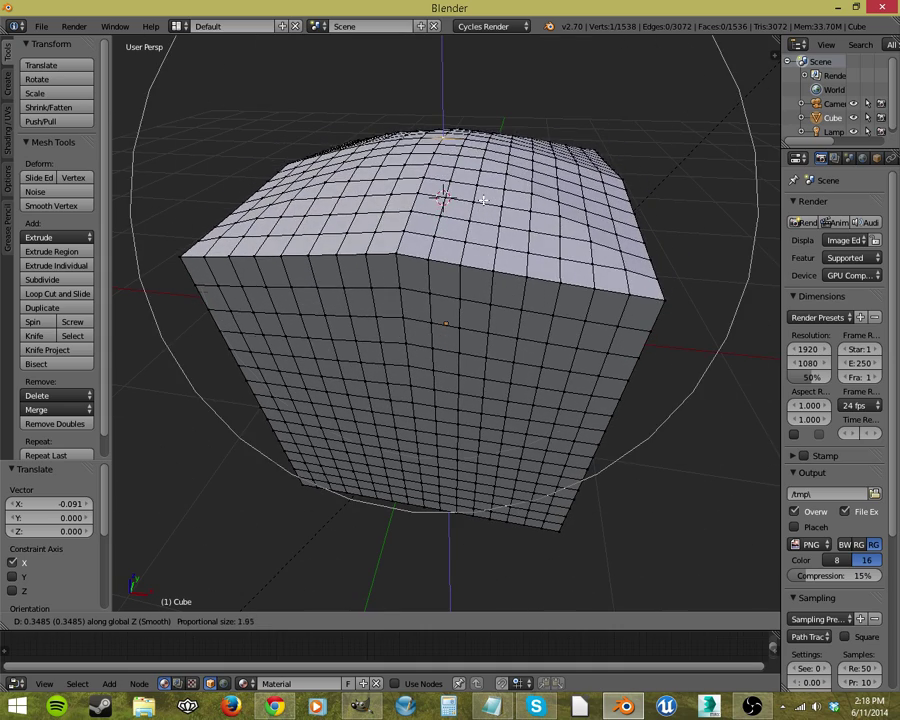
{"action": "scroll", "coordinate": [484, 201], "scroll_direction": "up", "scroll_amount": 5}
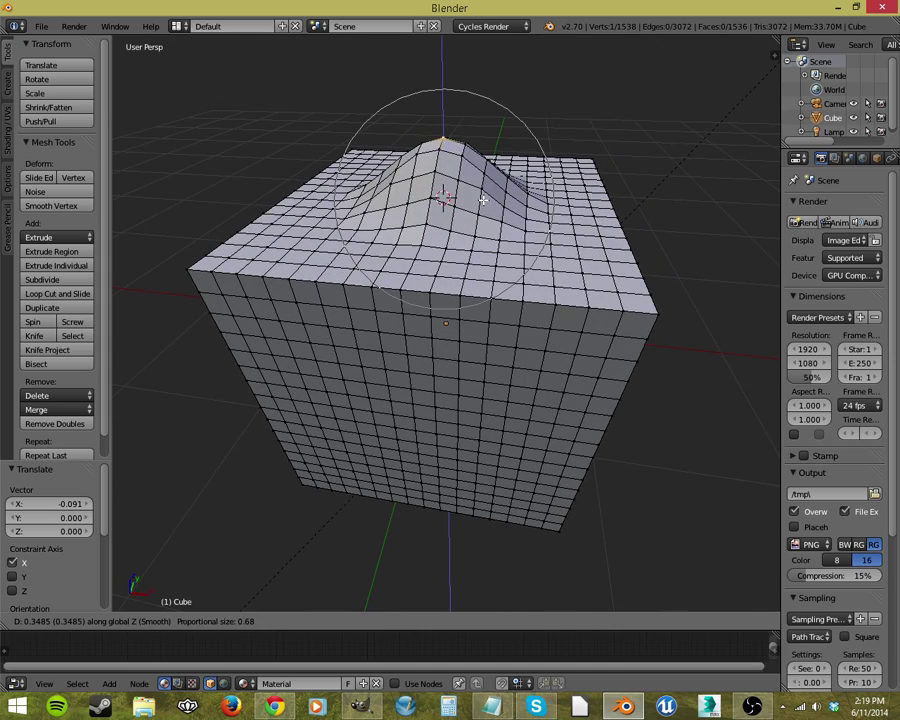
{"action": "right_click", "coordinate": [484, 201]}
{"action": "middle_click_drag", "start_coordinate": [512, 242], "coordinate": [460, 256]}
Add a UV sphere, move it left of the cube along Y, and lower it
{"action": "scroll", "coordinate": [458, 297], "scroll_direction": "down", "scroll_amount": 2}
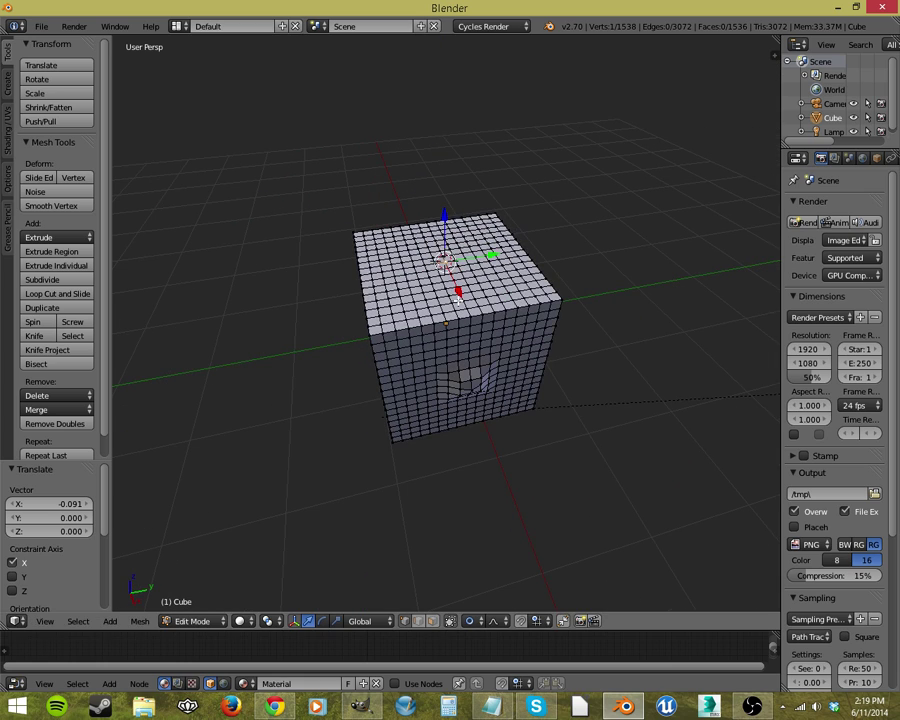
{"action": "key", "text": "shift+a"}
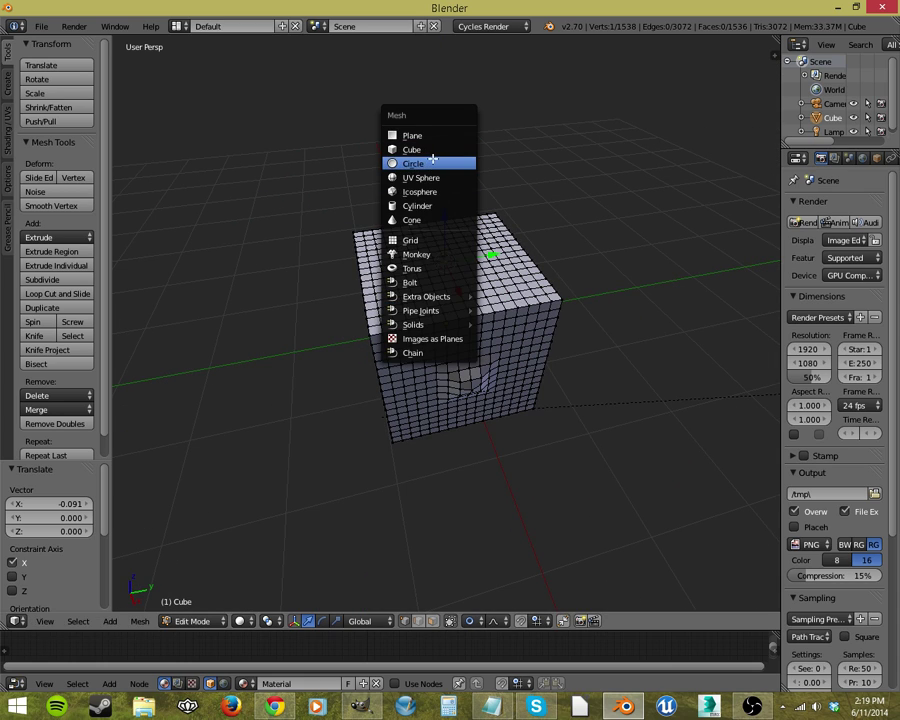
{"action": "left_click", "coordinate": [431, 177]}
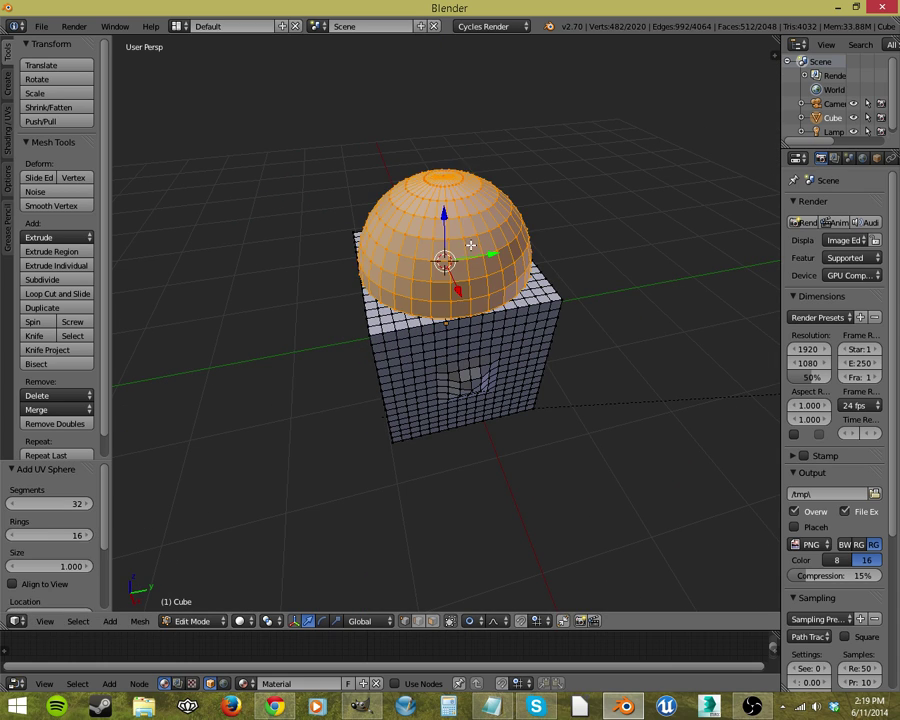
{"action": "key", "text": "g"}
{"action": "key", "text": "y"}
{"action": "left_click", "coordinate": [243, 207]}
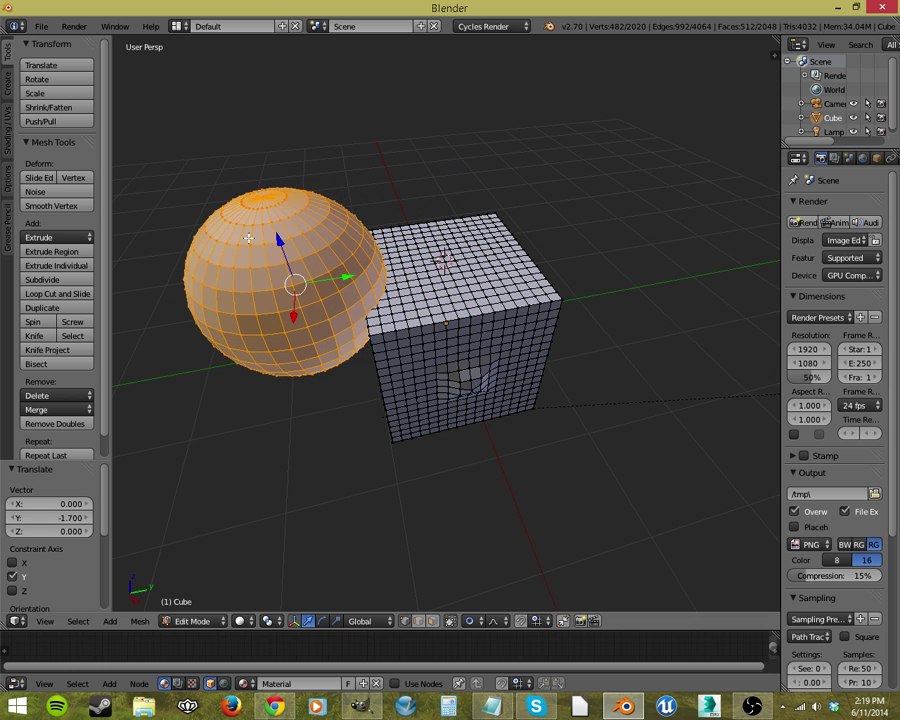
{"action": "key", "text": "g"}
{"action": "key", "text": "y"}
{"action": "left_click", "coordinate": [286, 288]}
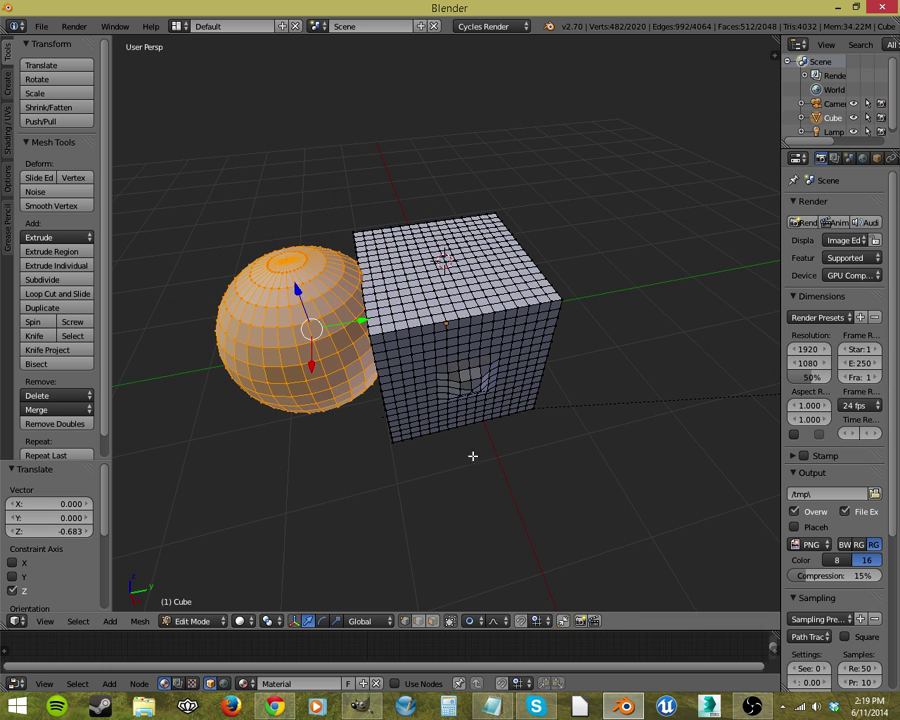
Enable the on-screen keystroke display and toggle proportional editing off and back on
{"action": "left_click", "coordinate": [484, 618]}
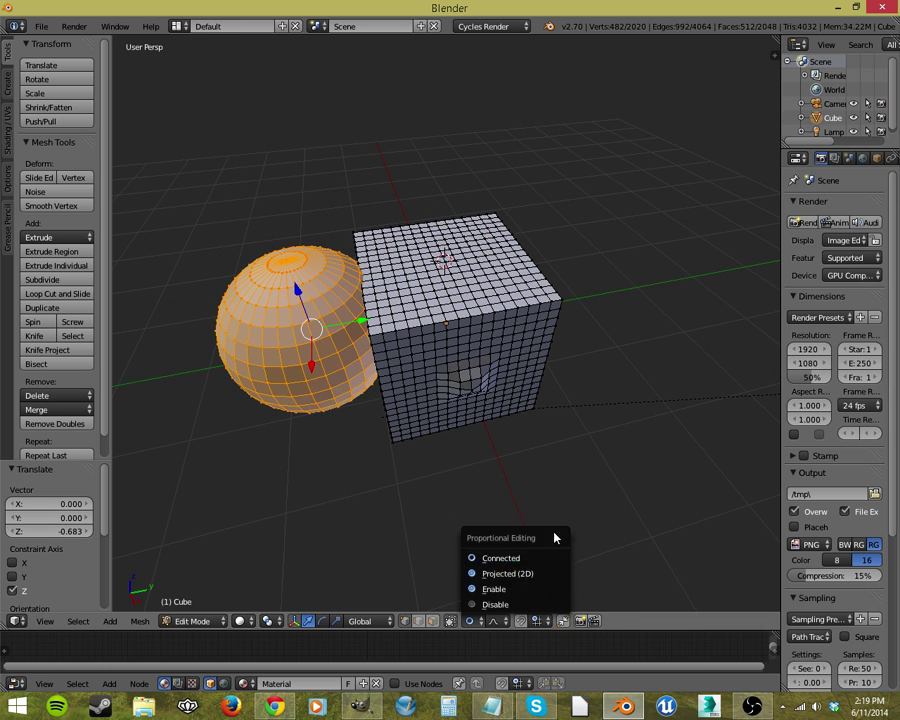
{"action": "key", "text": "o"}
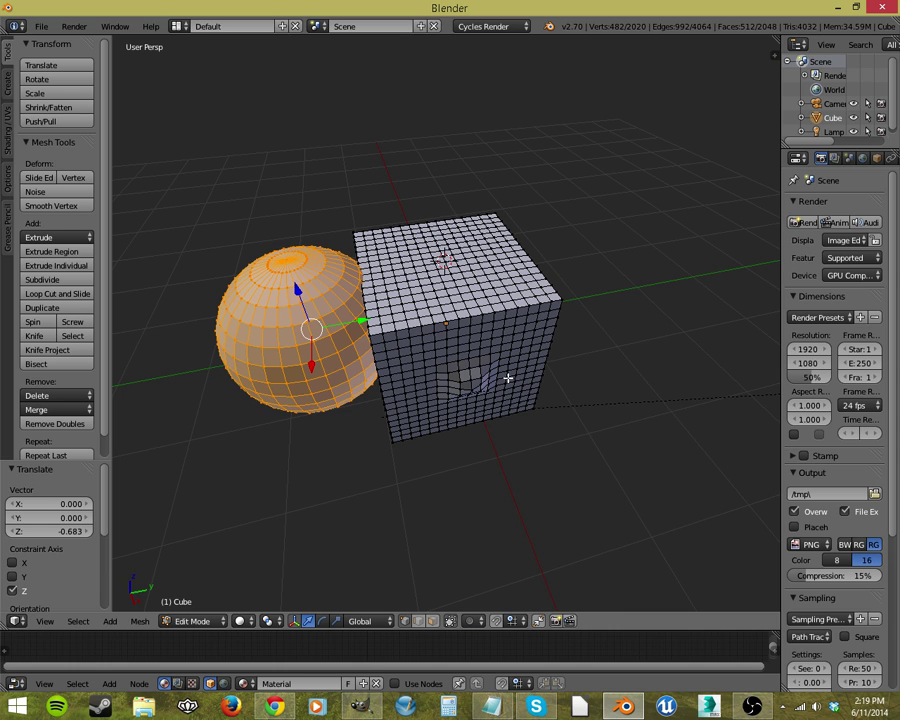
{"action": "key", "text": "n"}
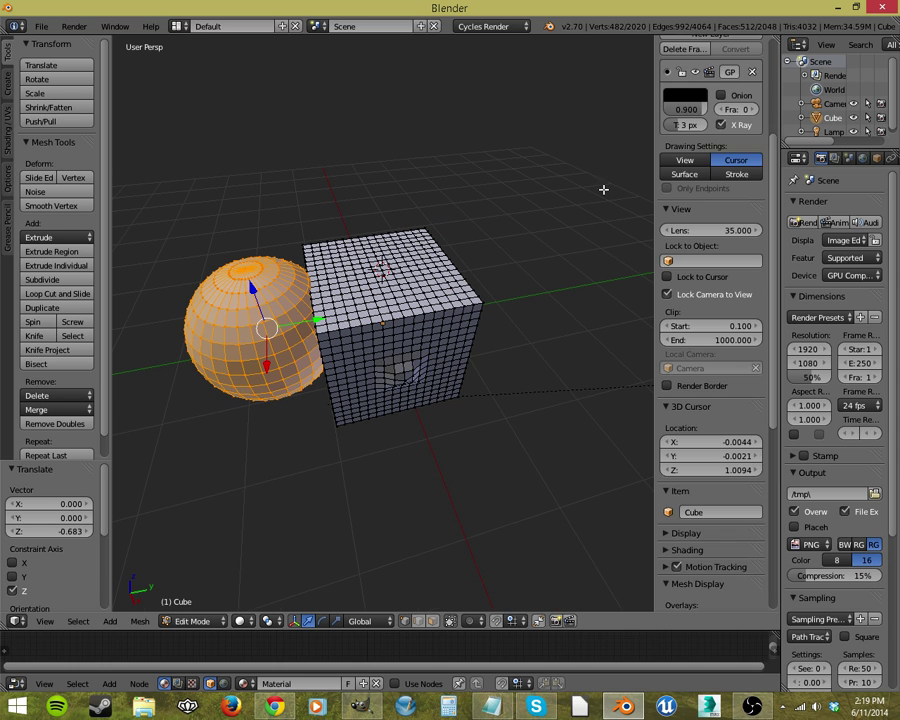
{"action": "scroll", "coordinate": [660, 500], "scroll_direction": "down", "scroll_amount": 8}
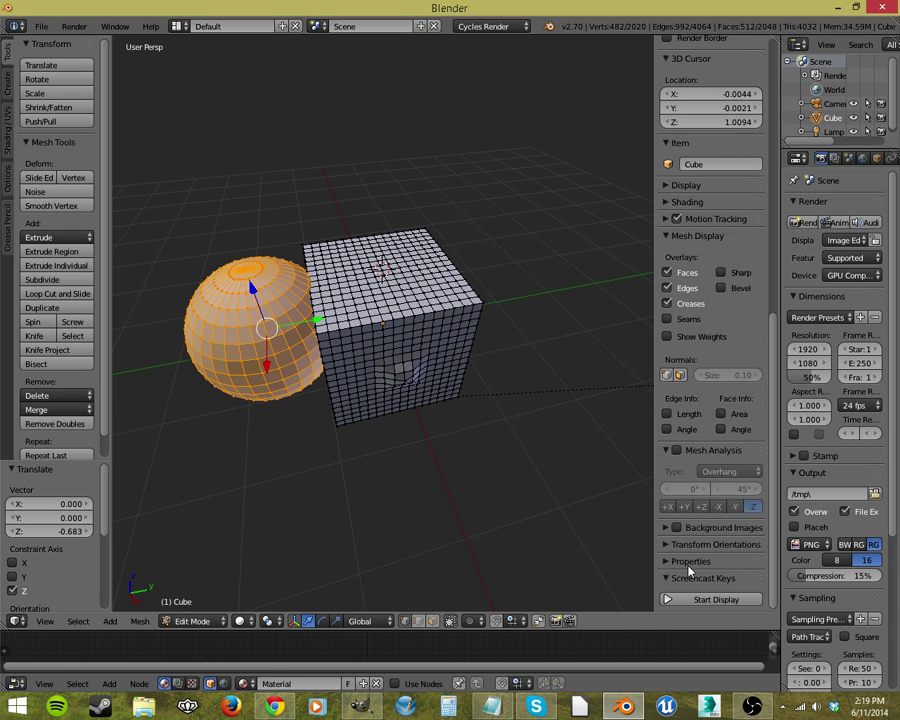
{"action": "left_click", "coordinate": [702, 599]}
{"action": "key", "text": "n"}
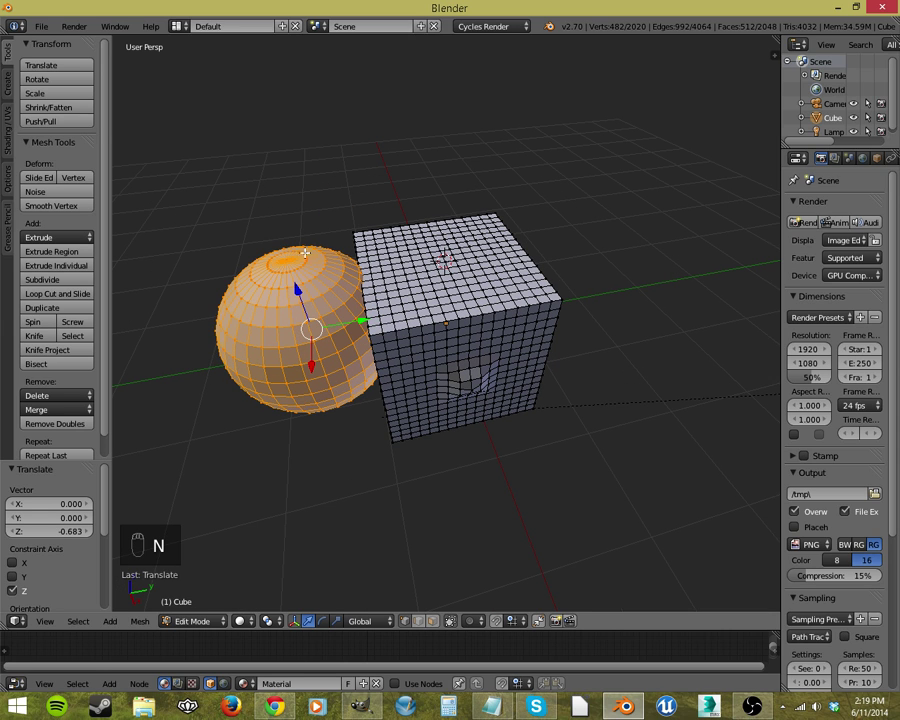
{"action": "key", "text": "o"}
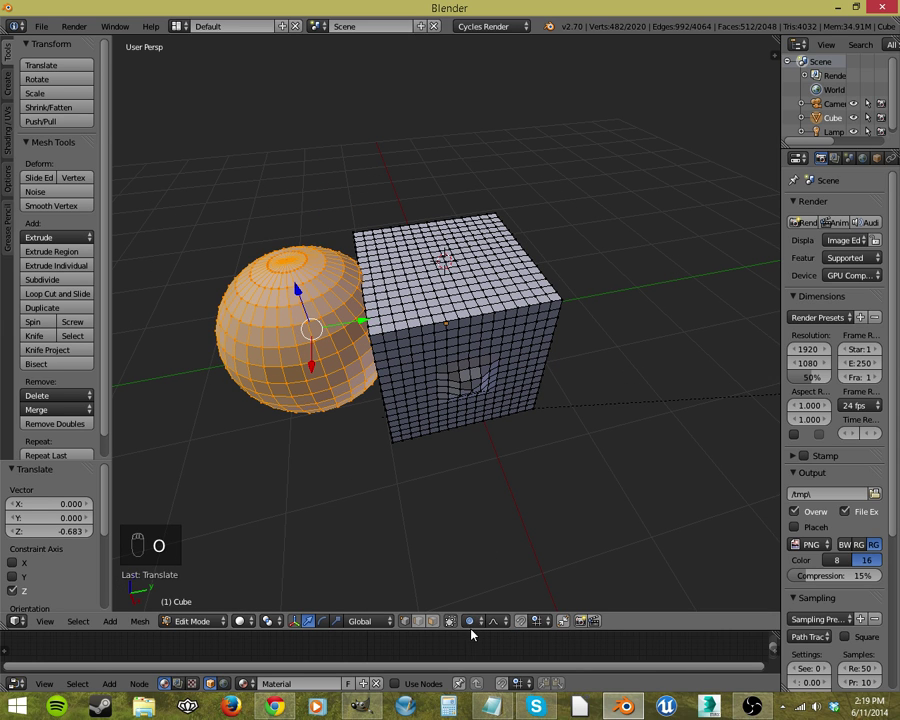
Select a vertex on the sphere's edge, test a proportional pull, and cancel it
{"action": "scroll", "coordinate": [393, 326], "scroll_direction": "up", "scroll_amount": 4}
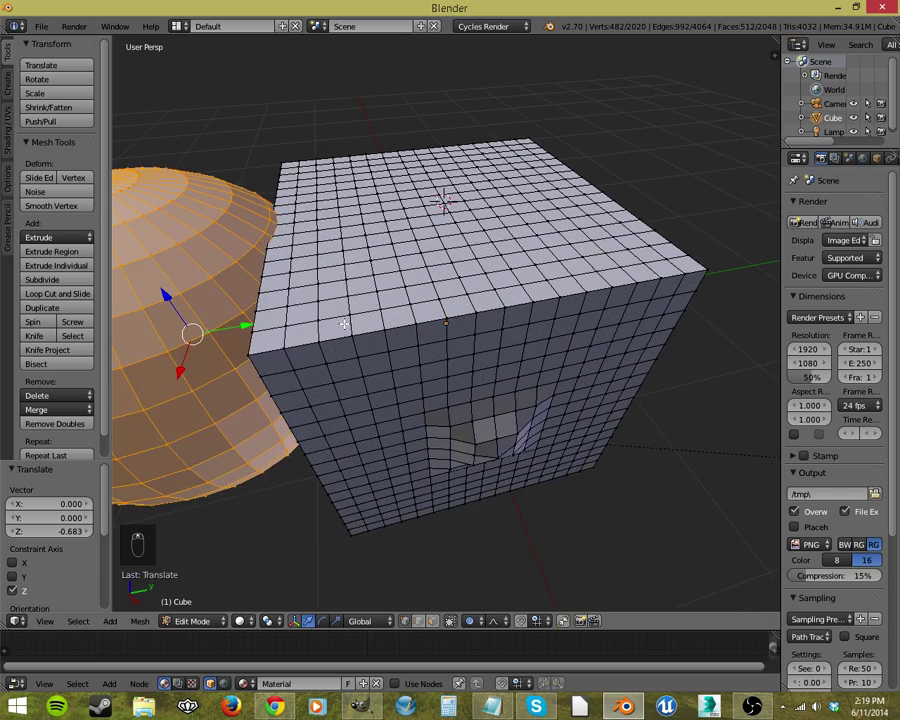
{"action": "middle_click_drag", "start_coordinate": [393, 327], "coordinate": [436, 362]}
{"action": "right_click", "coordinate": [367, 234]}
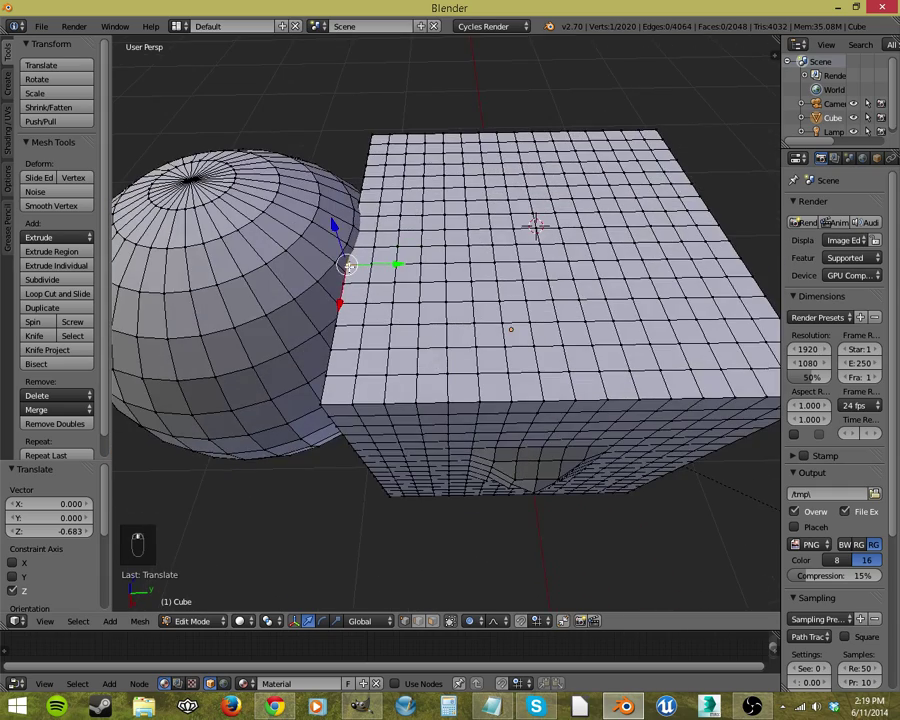
{"action": "middle_click_drag", "start_coordinate": [343, 317], "coordinate": [463, 349]}
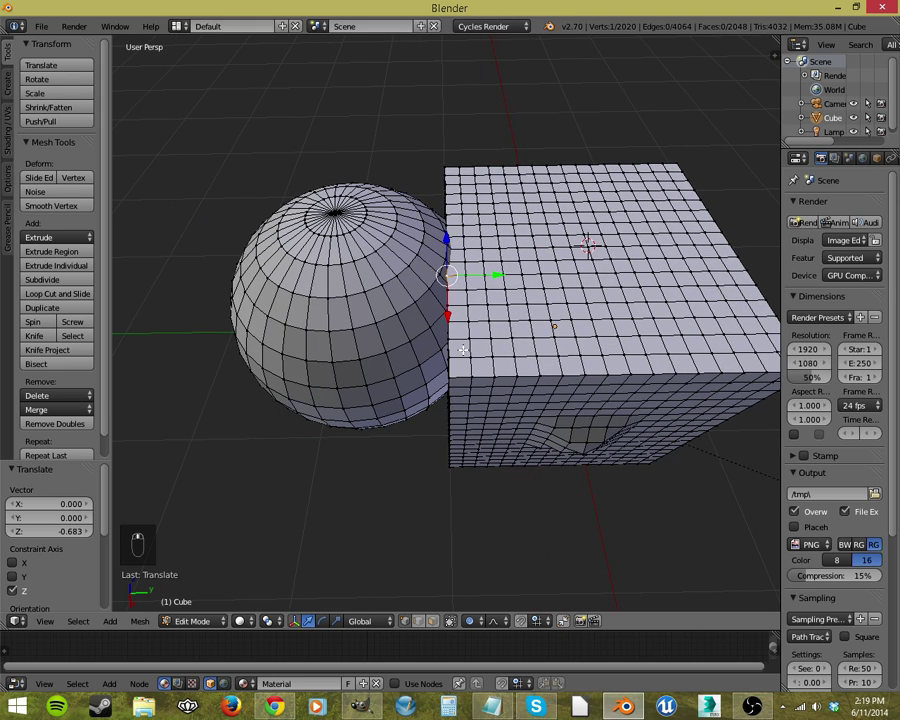
{"action": "key", "text": "g"}
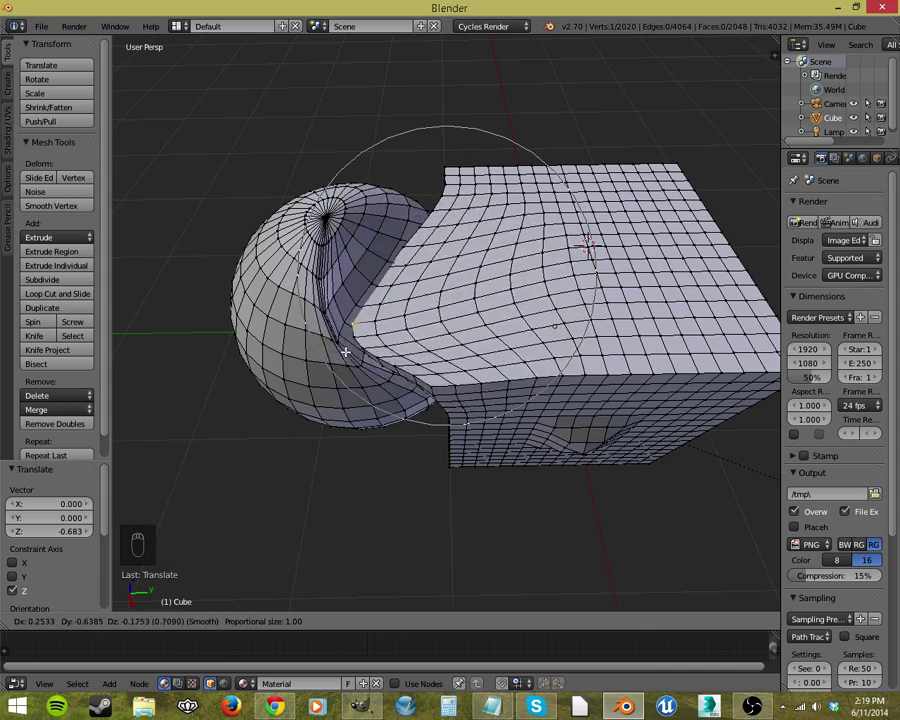
{"action": "key", "text": "Escape"}
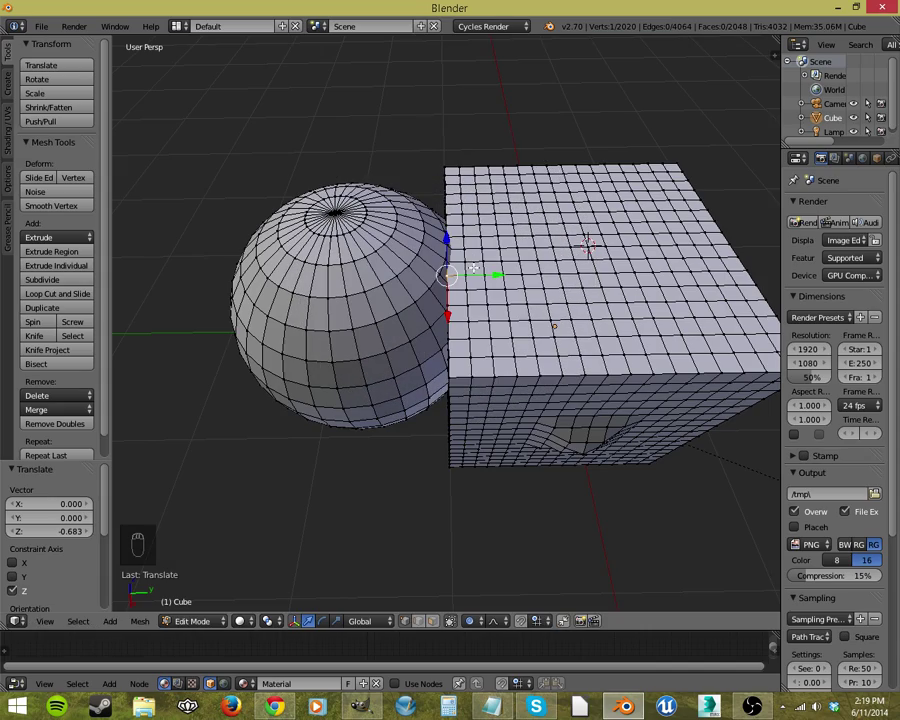
Limit proportional editing to Connected, then test and cancel a pull on the cube face
{"action": "left_click", "coordinate": [472, 621]}
{"action": "left_click", "coordinate": [512, 556]}
{"action": "key", "text": "g"}
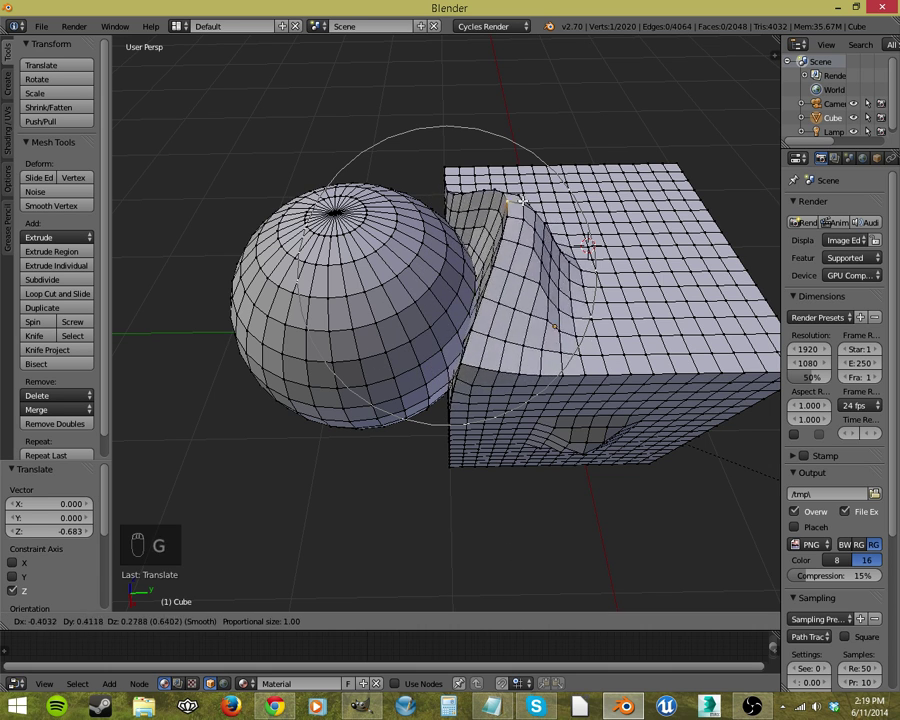
{"action": "key", "text": "Escape"}
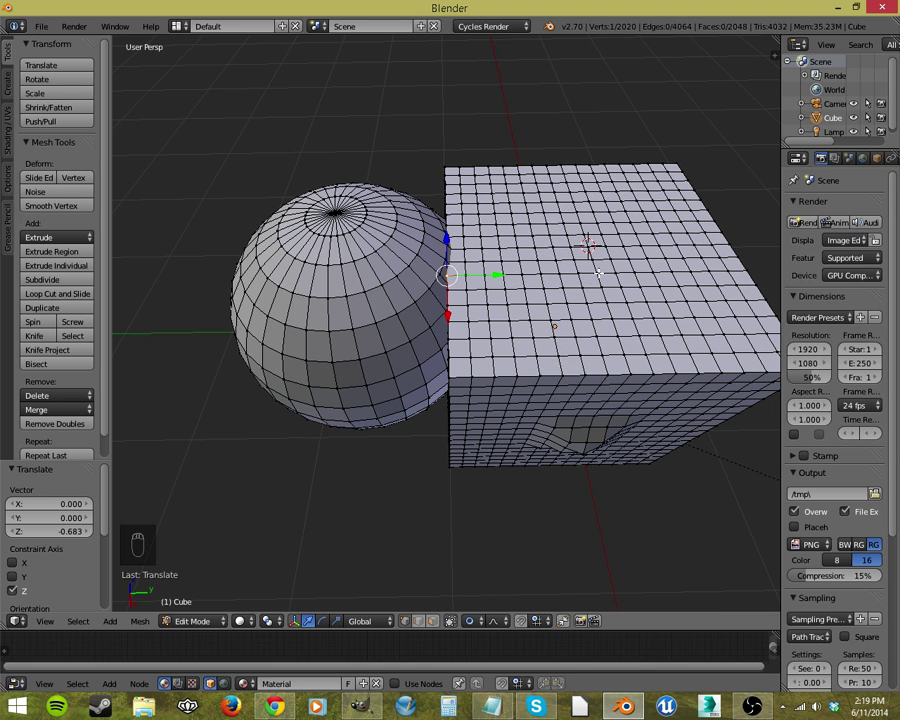
Raise the top-centre vertex along Z with Random falloff, then undo it
{"action": "right_click", "coordinate": [594, 244]}
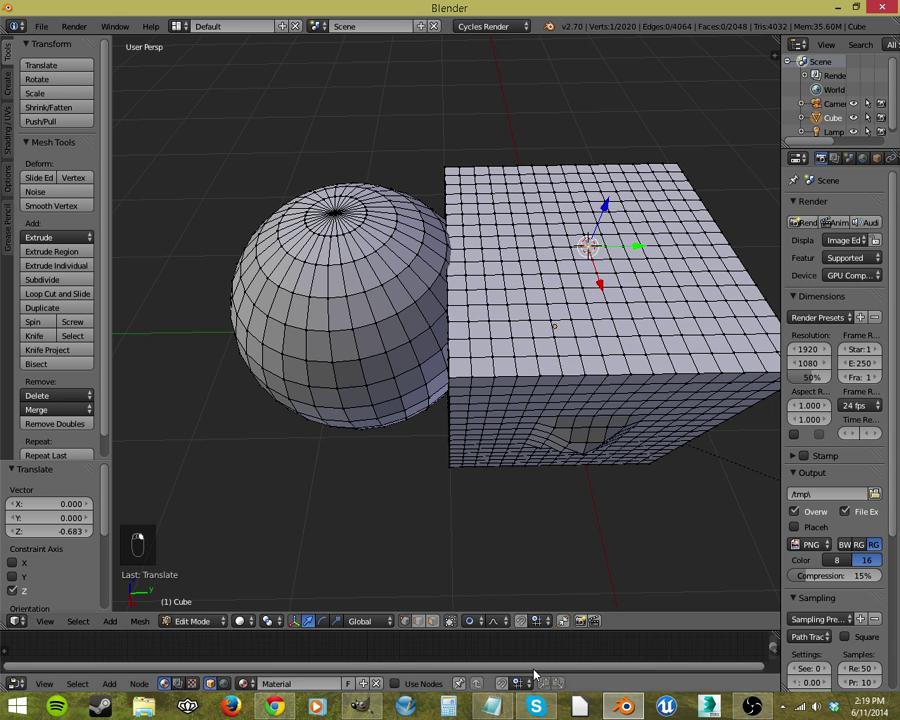
{"action": "left_click", "coordinate": [495, 621]}
{"action": "middle_click_drag", "start_coordinate": [490, 340], "coordinate": [338, 316]}
{"action": "left_click", "coordinate": [495, 621]}
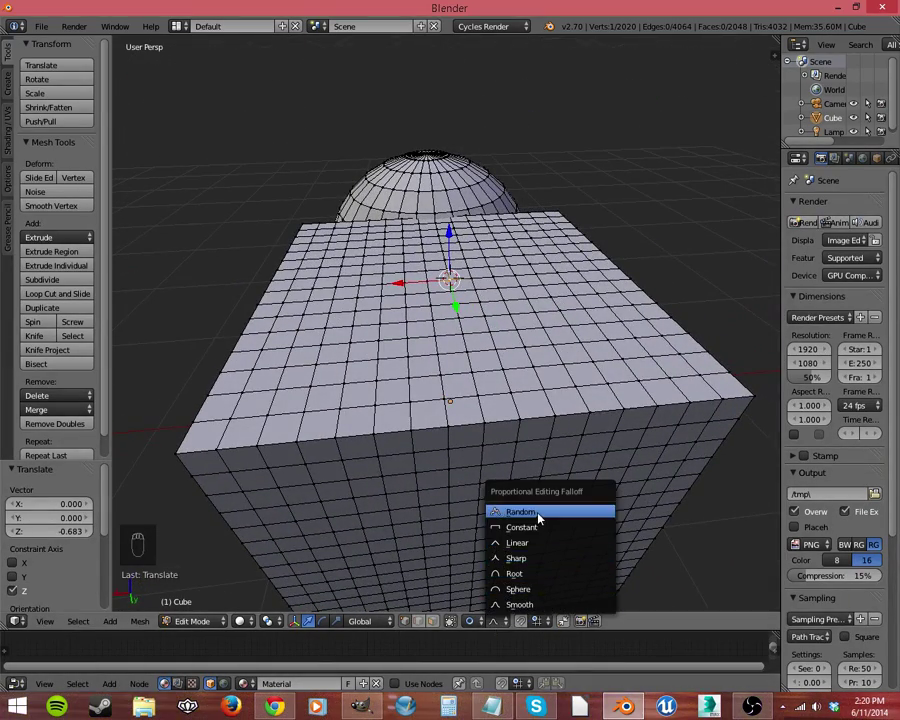
{"action": "key", "text": "g"}
{"action": "key", "text": "z"}
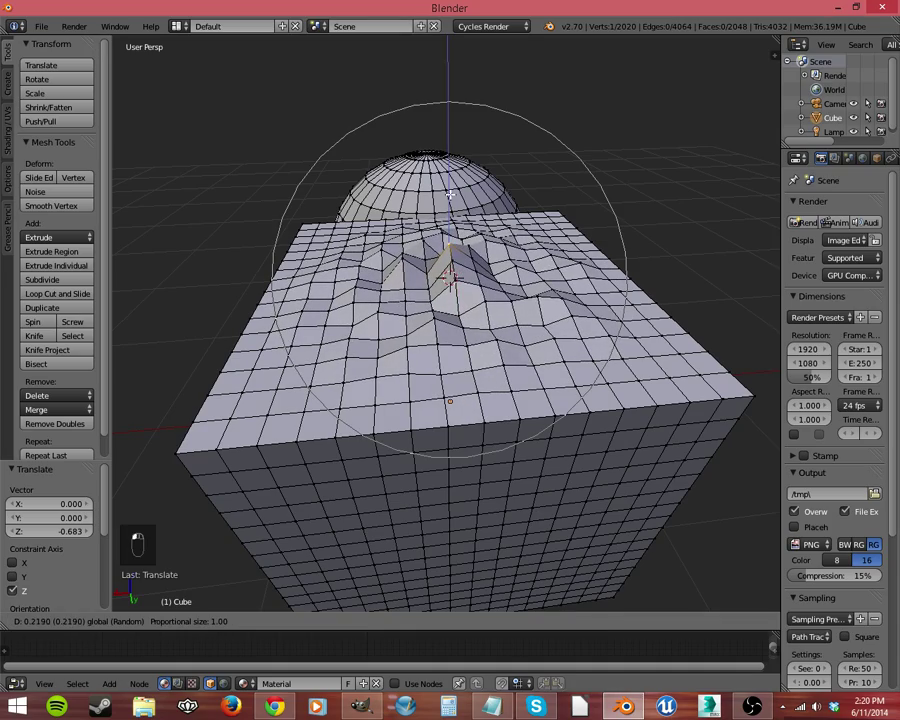
{"action": "left_click", "coordinate": [450, 195]}
{"action": "middle_click_drag", "start_coordinate": [450, 195], "coordinate": [494, 481]}
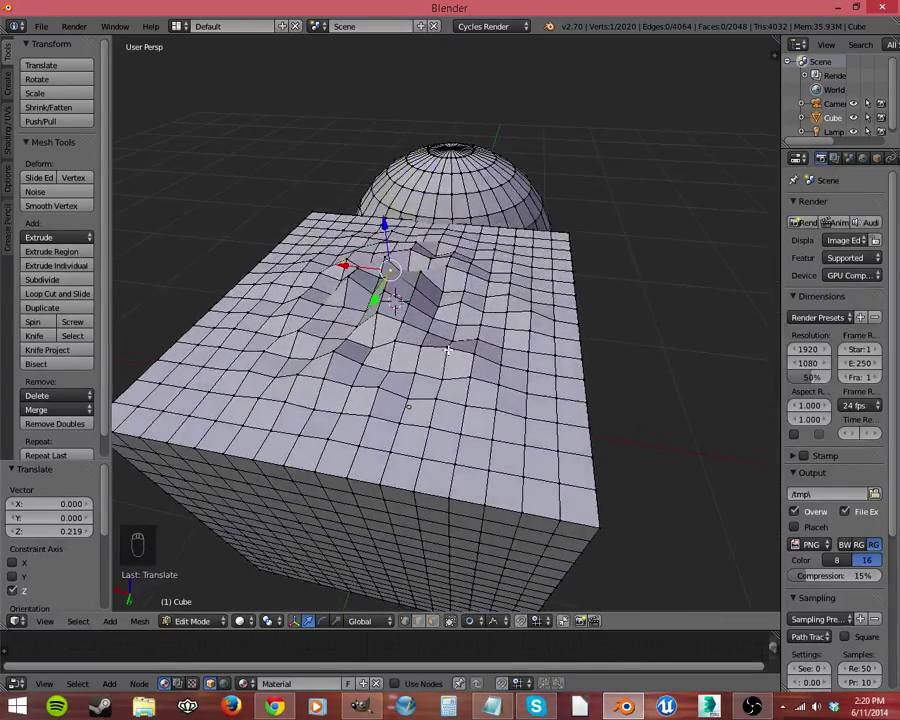
{"action": "key", "text": "ctrl+z"}
Switch to Linear falloff and raise the top vertex into a peak at Z 0.478
{"action": "left_click", "coordinate": [495, 621]}
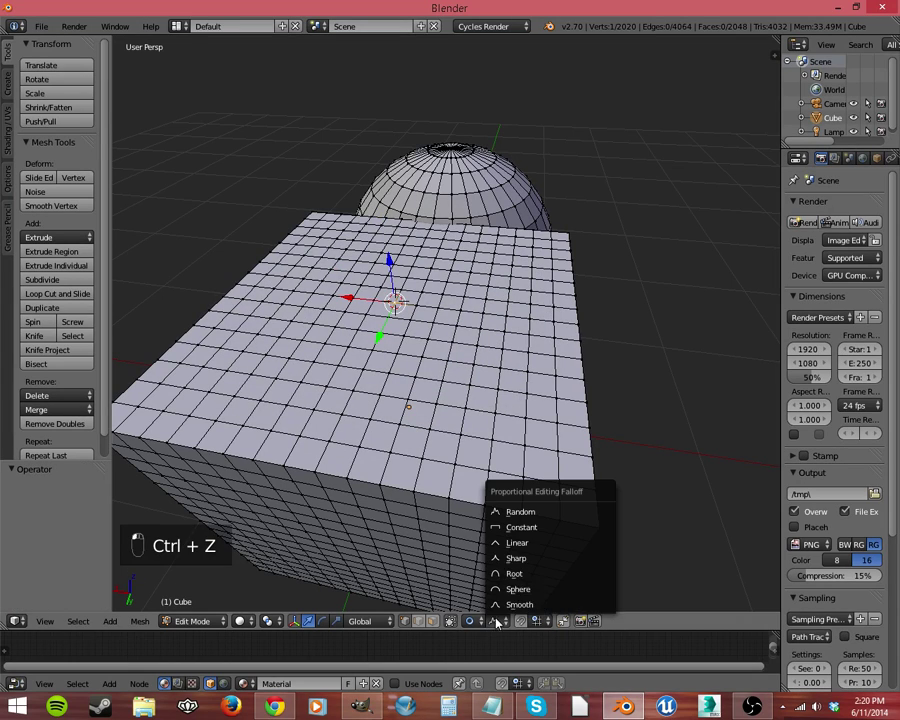
{"action": "left_click", "coordinate": [535, 543]}
{"action": "left_click_drag", "start_coordinate": [391, 262], "coordinate": [389, 186]}
{"action": "middle_click_drag", "start_coordinate": [389, 186], "coordinate": [556, 291]}
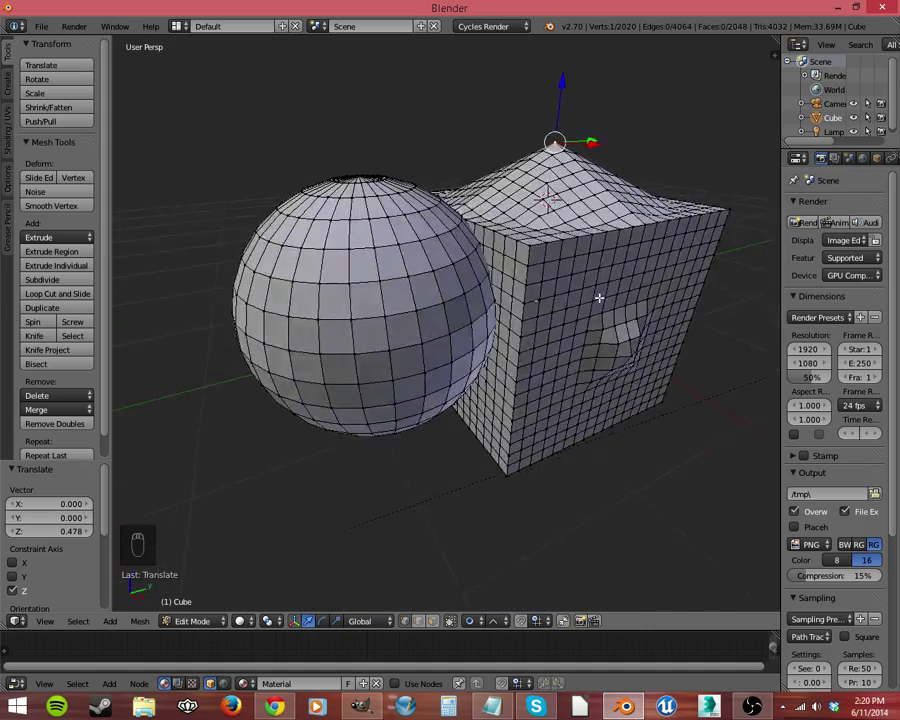
{"action": "middle_click_drag", "start_coordinate": [599, 297], "coordinate": [407, 316]}
{"action": "left_click", "coordinate": [491, 622]}
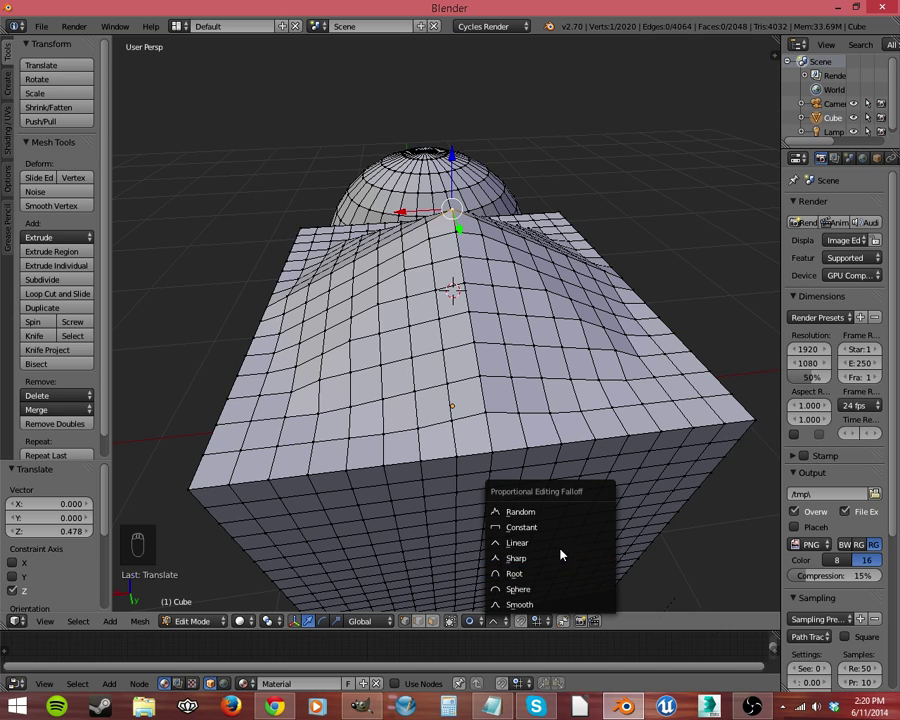
Undo the linear peak, raise the top vertex with Sharp falloff, then undo
{"action": "key", "text": "ctrl+z"}
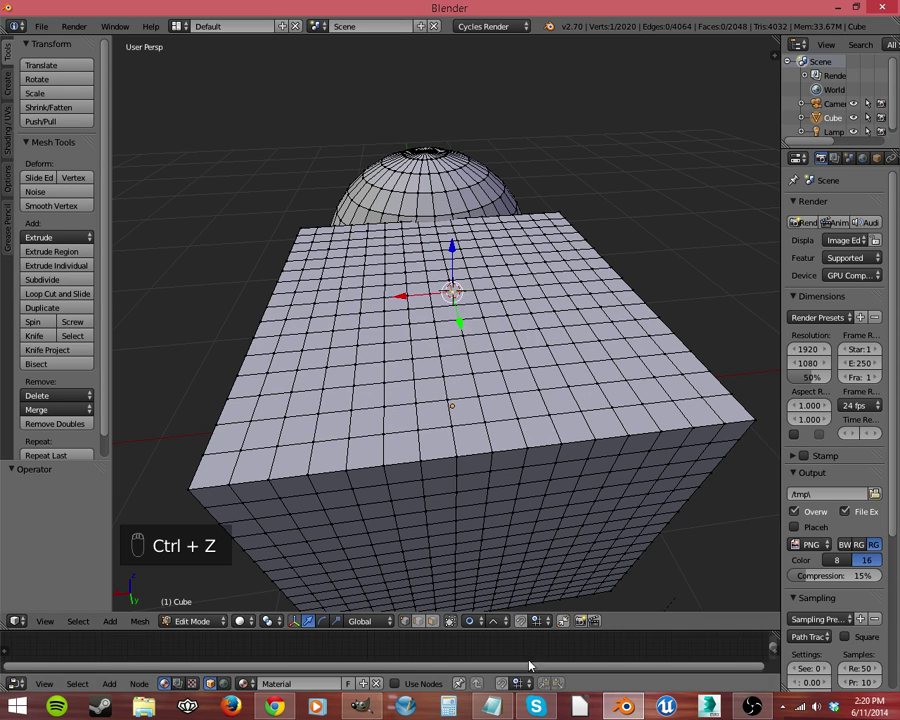
{"action": "left_click", "coordinate": [491, 621]}
{"action": "left_click", "coordinate": [528, 560]}
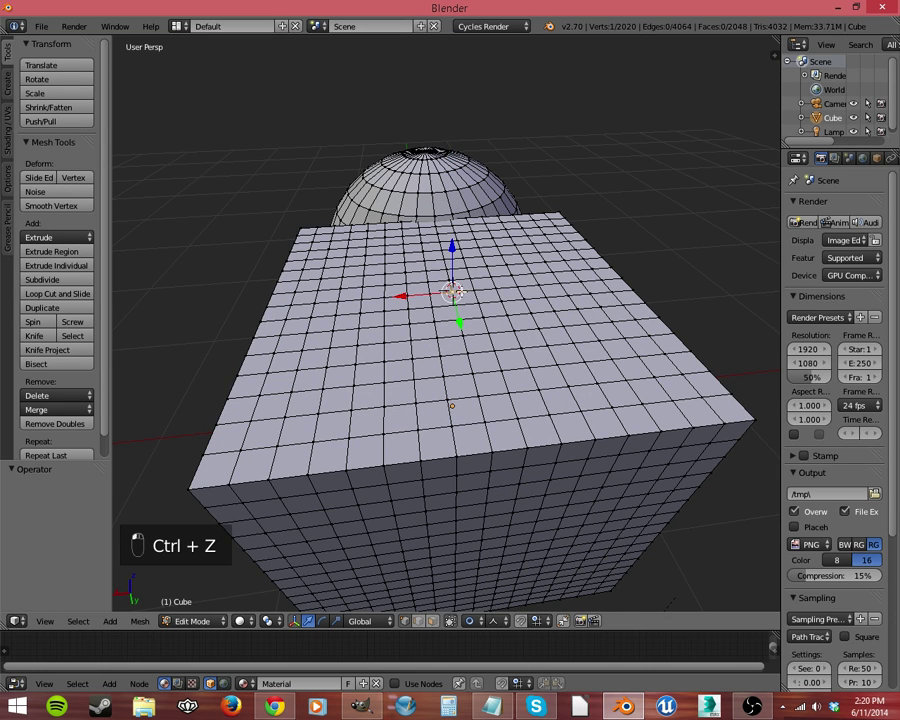
{"action": "key", "text": "g"}
{"action": "key", "text": "z"}
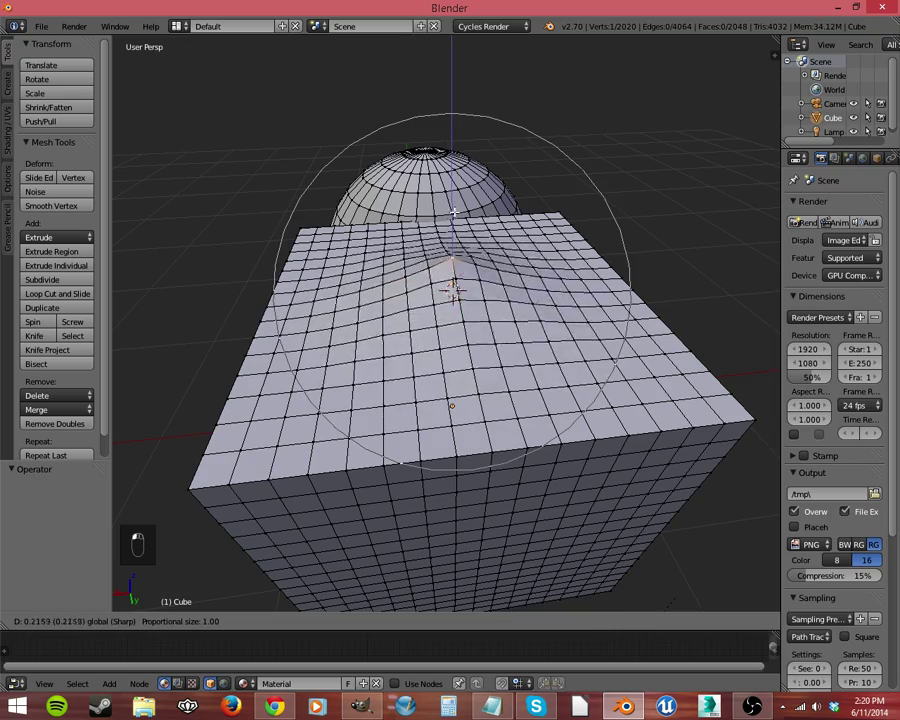
{"action": "left_click", "coordinate": [476, 148]}
{"action": "middle_click_drag", "start_coordinate": [445, 300], "coordinate": [430, 274]}
{"action": "key", "text": "ctrl+z"}
With Root falloff, raise the top vertex, then push it down to Z -0.680
{"action": "left_click", "coordinate": [493, 621]}
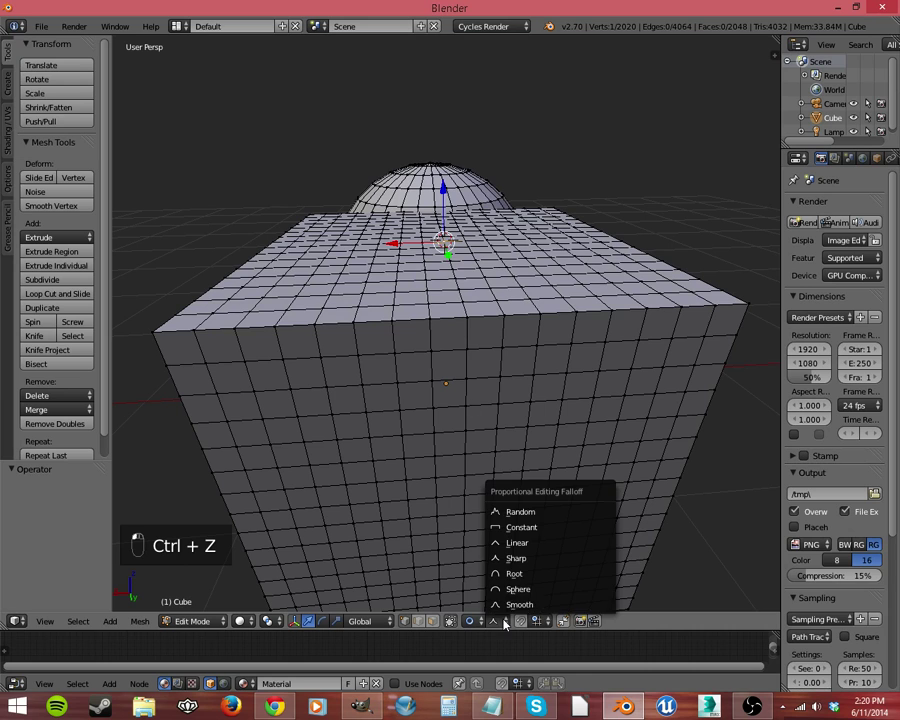
{"action": "left_click", "coordinate": [531, 574]}
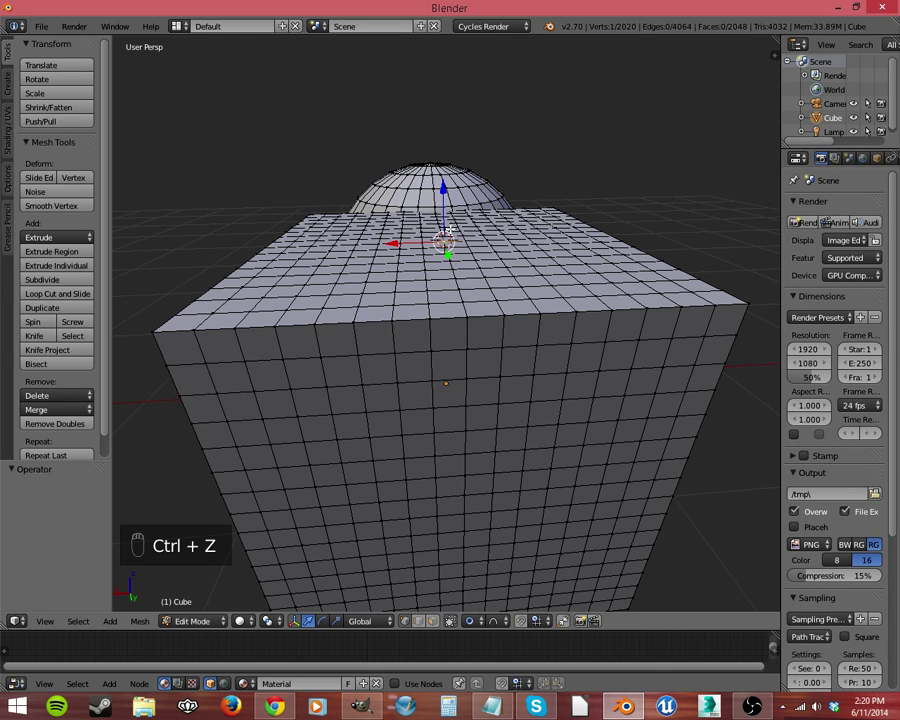
{"action": "key", "text": "g"}
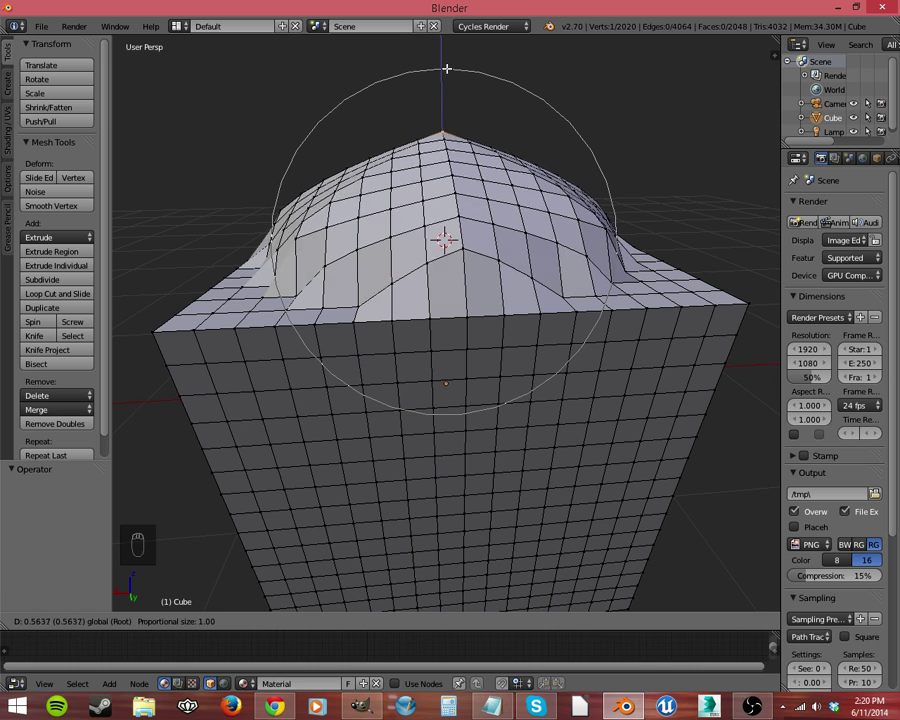
{"action": "left_click", "coordinate": [446, 68]}
{"action": "key", "text": "g"}
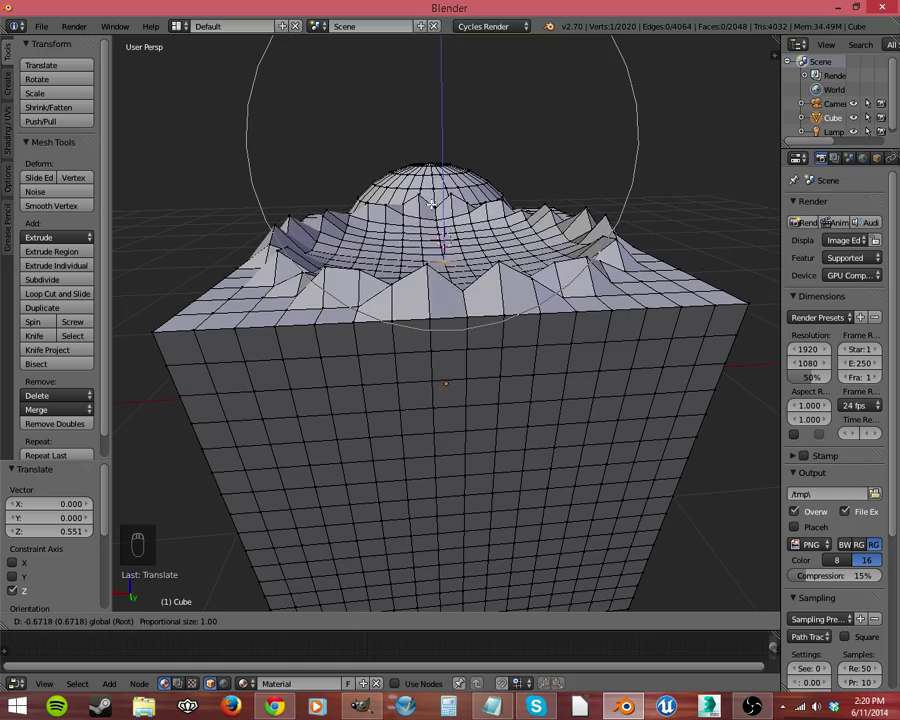
{"action": "left_click", "coordinate": [431, 207]}
{"action": "middle_click_drag", "start_coordinate": [444, 314], "coordinate": [378, 309]}
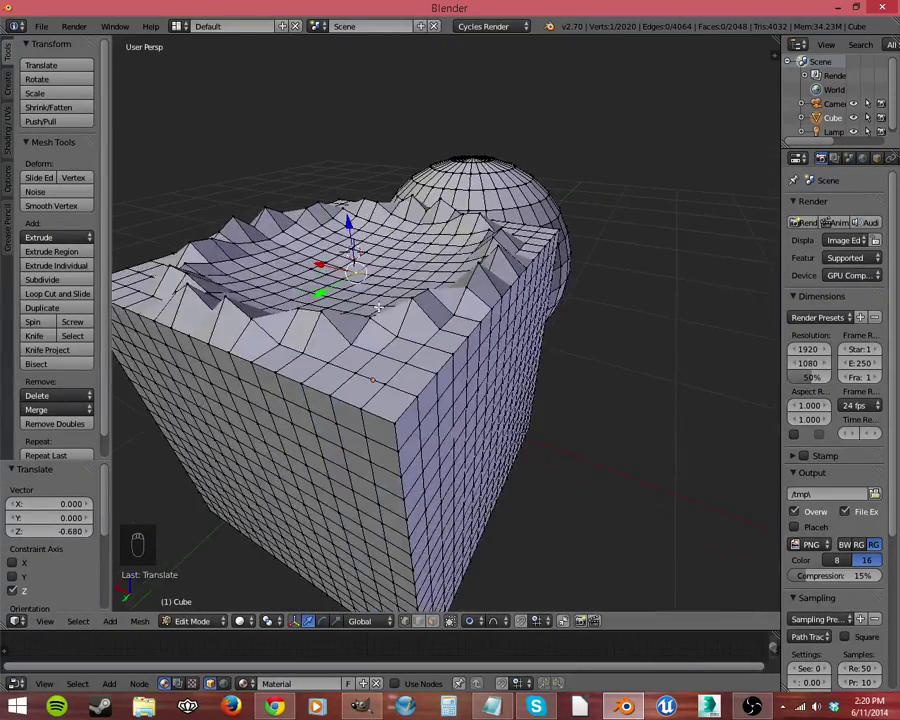
Undo the crater, then test a Sphere falloff lift and cancel it
{"action": "key", "text": "ctrl+z"}
{"action": "key", "text": "ctrl+z"}
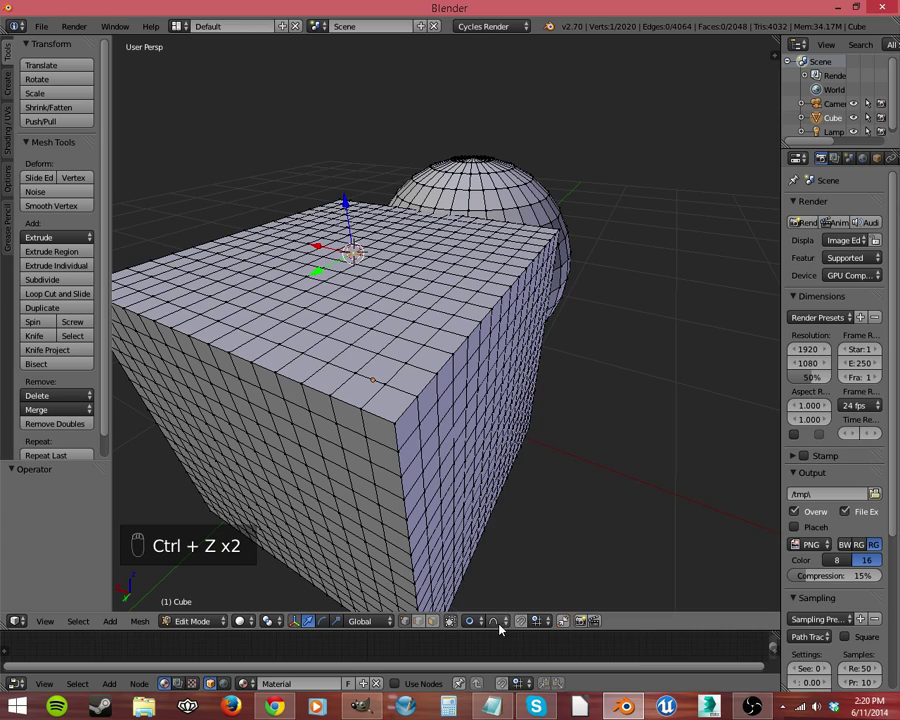
{"action": "left_click", "coordinate": [499, 625]}
{"action": "left_click", "coordinate": [516, 584]}
{"action": "middle_click_drag", "start_coordinate": [374, 432], "coordinate": [456, 260]}
{"action": "left_click_drag", "start_coordinate": [456, 214], "coordinate": [463, 162]}
{"action": "right_click", "coordinate": [463, 162]}
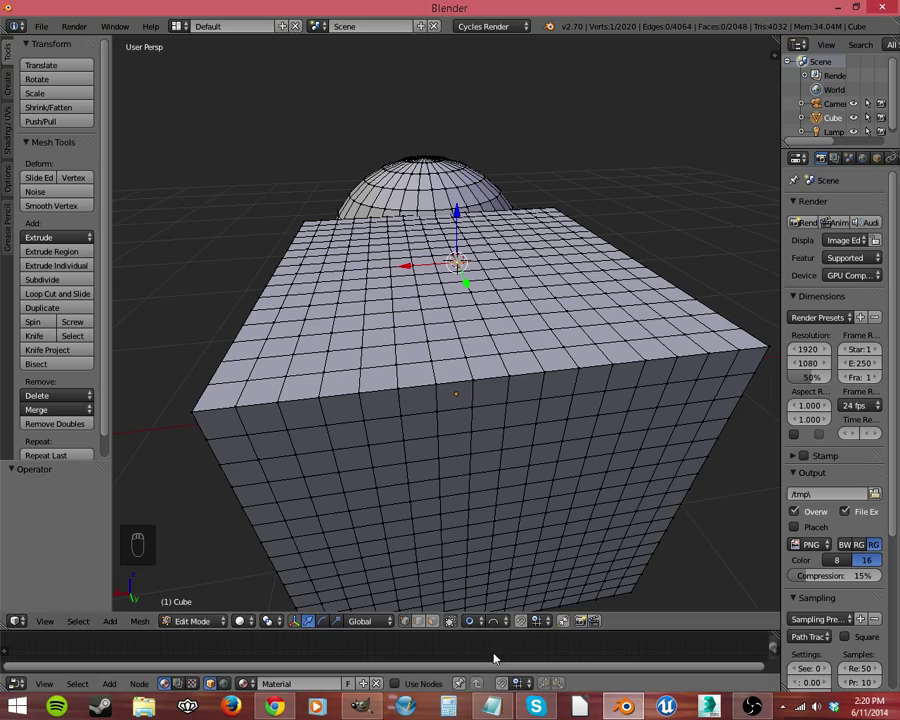
Choose Smooth falloff and raise the top vertex to Z 0.314
{"action": "left_click", "coordinate": [495, 621]}
{"action": "left_click", "coordinate": [524, 604]}
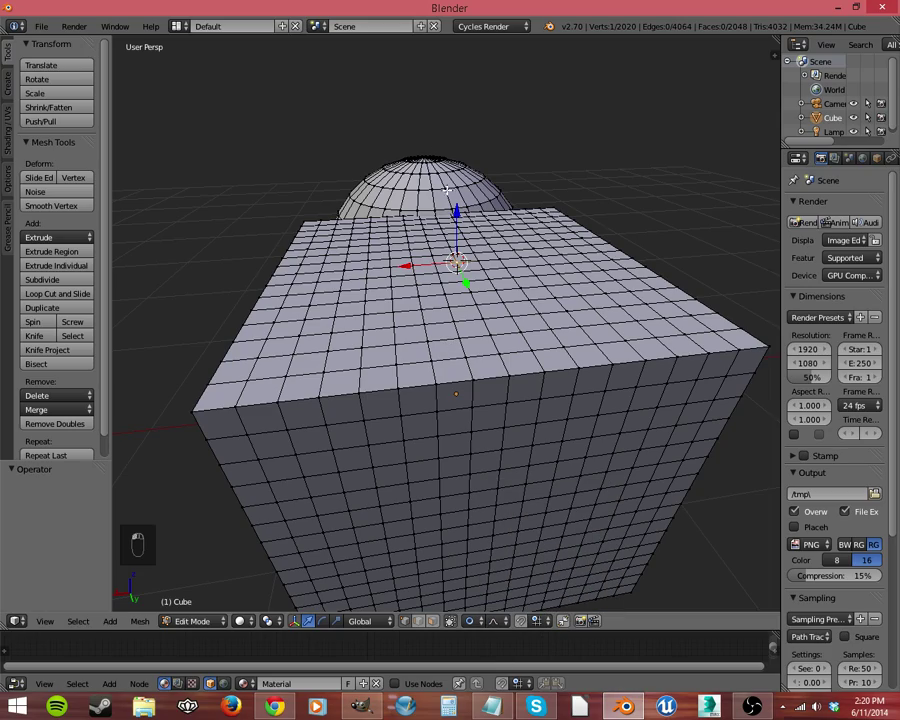
{"action": "key", "text": "g"}
{"action": "key", "text": "z"}
{"action": "left_click", "coordinate": [380, 304]}
{"action": "mouse_move", "coordinate": [380, 304]}
{"action": "middle_mouse_down"}
{"action": "mouse_move", "coordinate": [250, 340]}
{"action": "mouse_move", "coordinate": [320, 320]}
{"action": "mouse_move", "coordinate": [292, 292]}
{"action": "mouse_move", "coordinate": [386, 303]}
{"action": "mouse_move", "coordinate": [392, 318]}
{"action": "middle_mouse_up"}
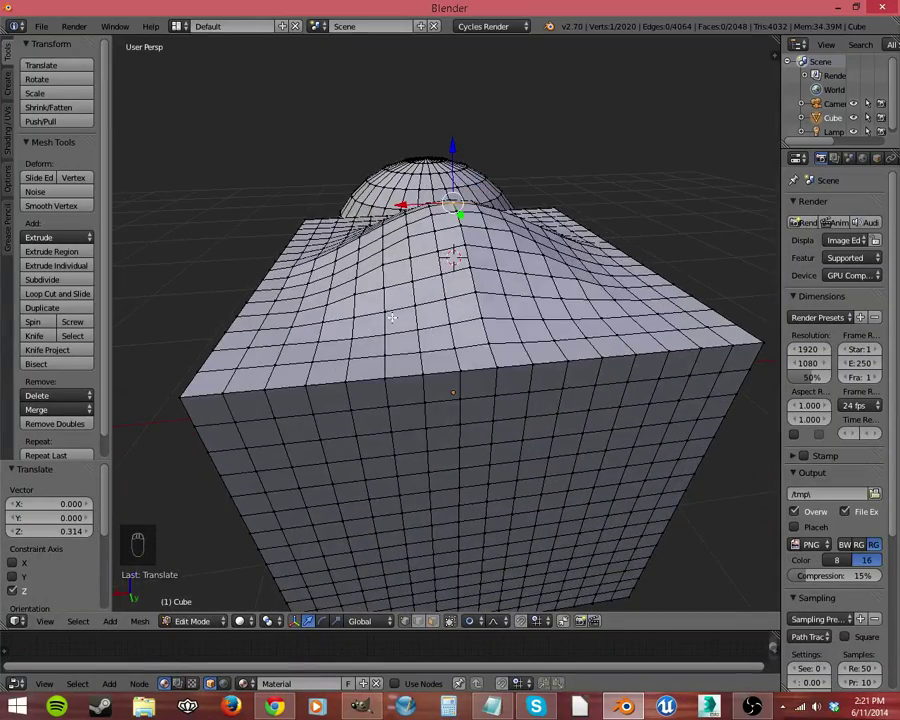
Pull a cube edge vertex toward the sphere along Y with proportional falloff
{"action": "key", "text": "o"}
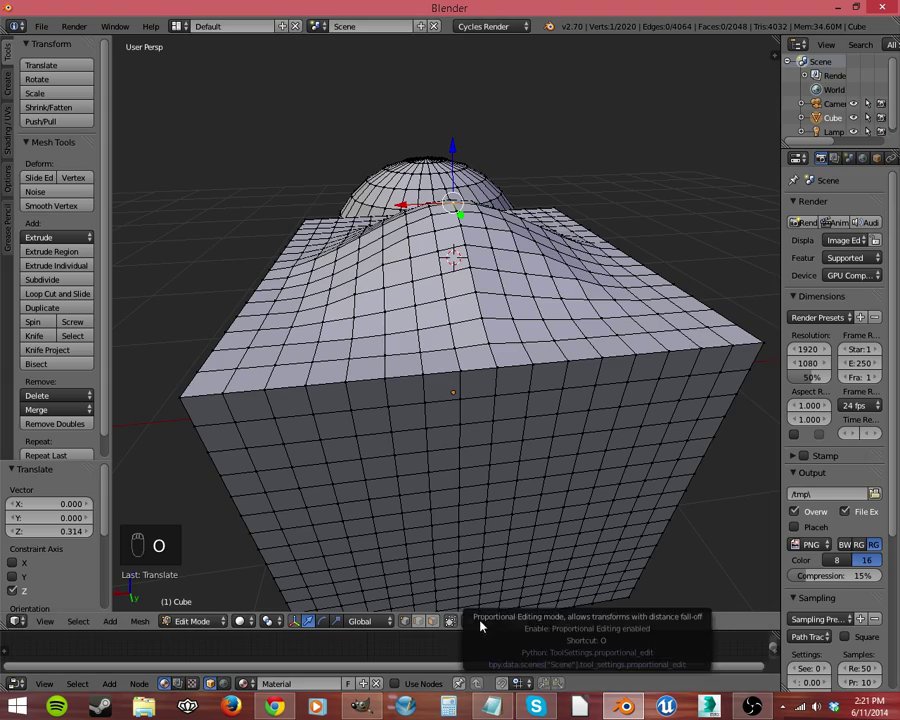
{"action": "middle_click_drag", "start_coordinate": [417, 357], "coordinate": [472, 297]}
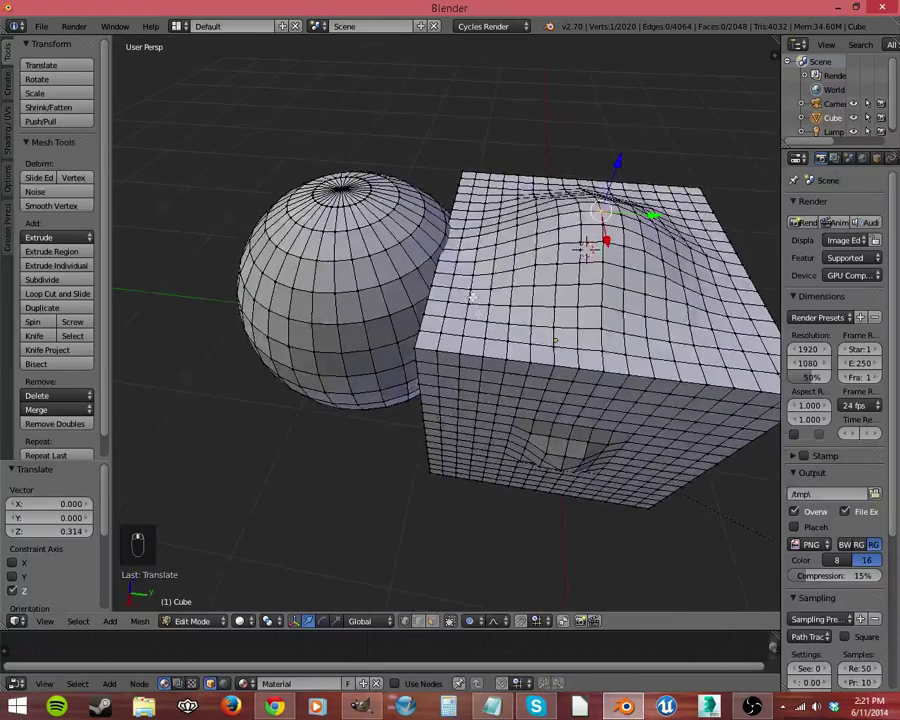
{"action": "right_click", "coordinate": [455, 234]}
{"action": "key", "text": "g"}
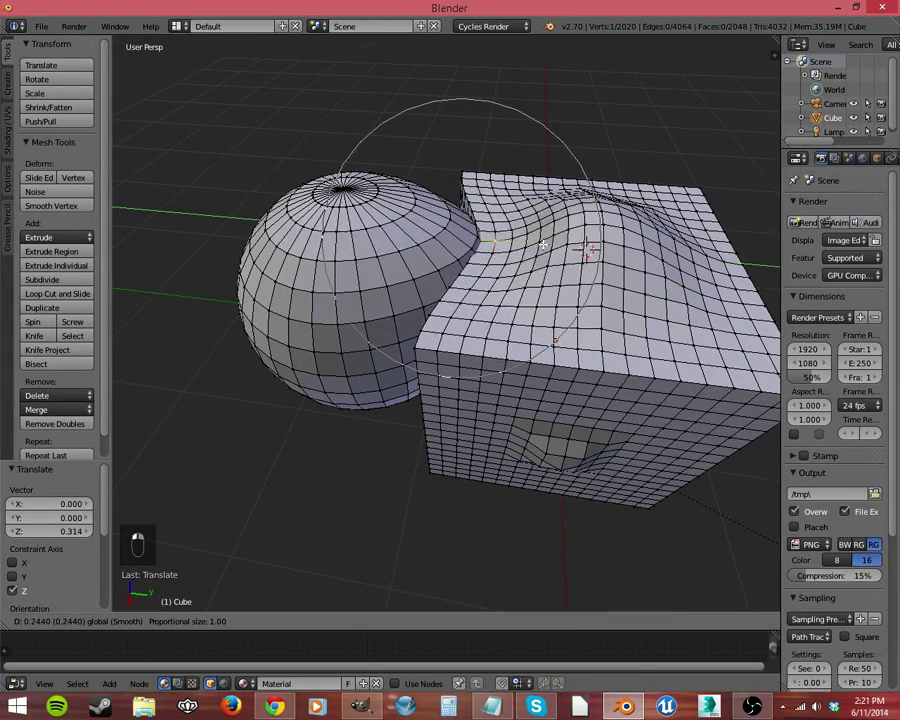
{"action": "key", "text": "y"}
{"action": "left_click", "coordinate": [545, 289]}
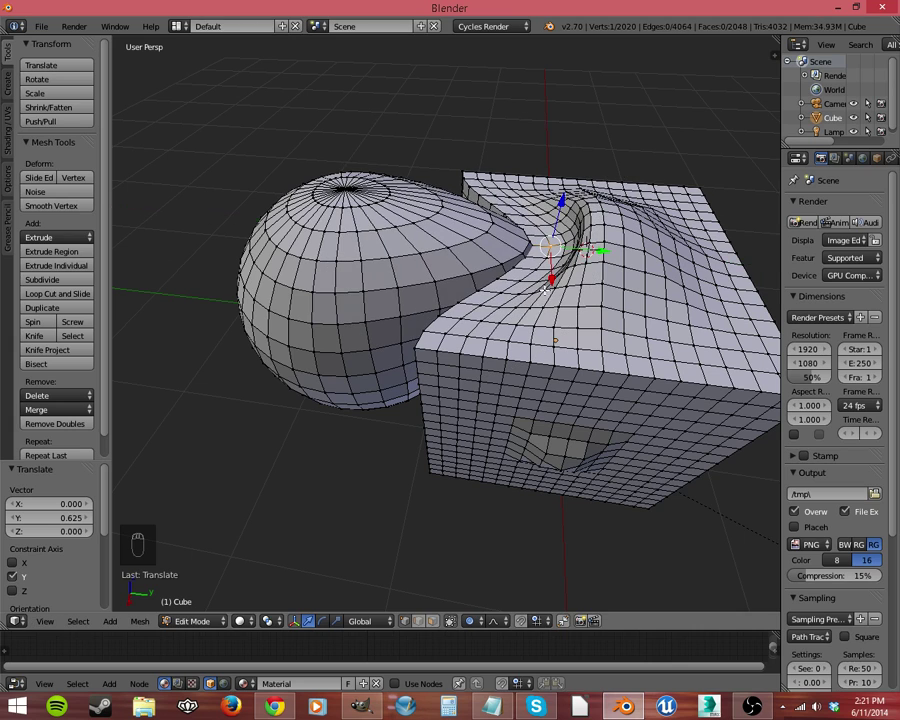
Undo the Y move and set proportional editing to Connected
{"action": "key", "text": "ctrl+z"}
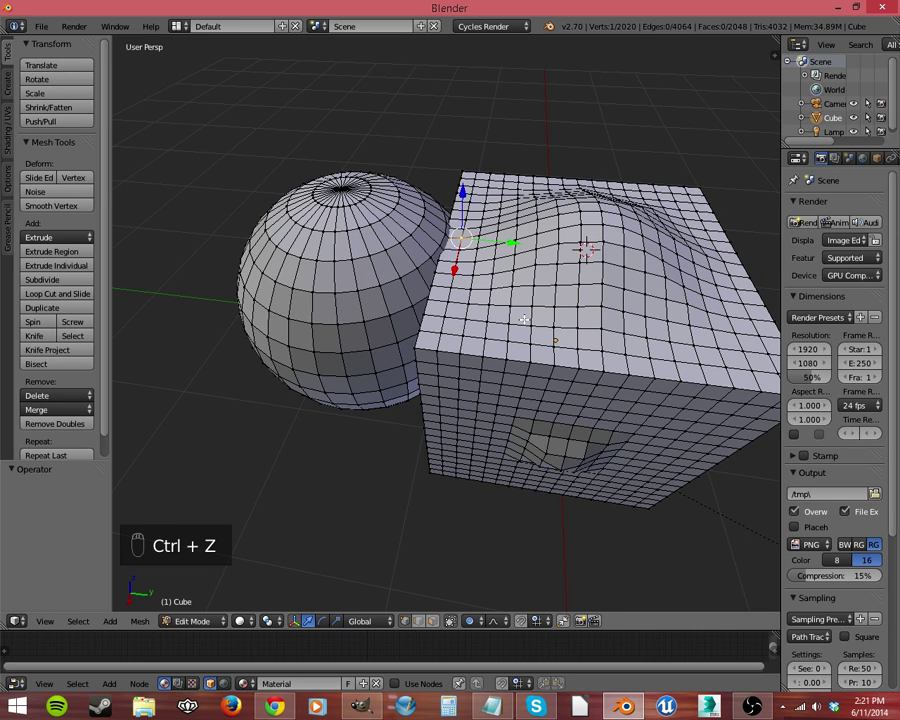
{"action": "key", "text": "o"}
{"action": "left_click", "coordinate": [469, 621]}
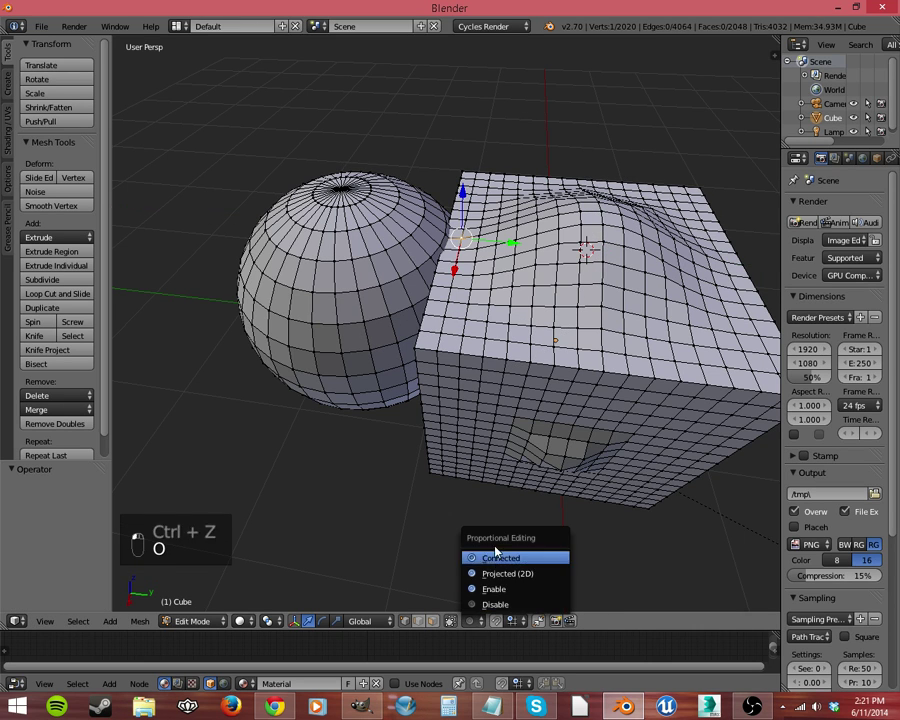
{"action": "left_click", "coordinate": [480, 606]}
Test Connected proportional moves on a top cube vertex near the sphere, cancelling each
{"action": "right_click", "coordinate": [436, 348]}
{"action": "key", "text": "o"}
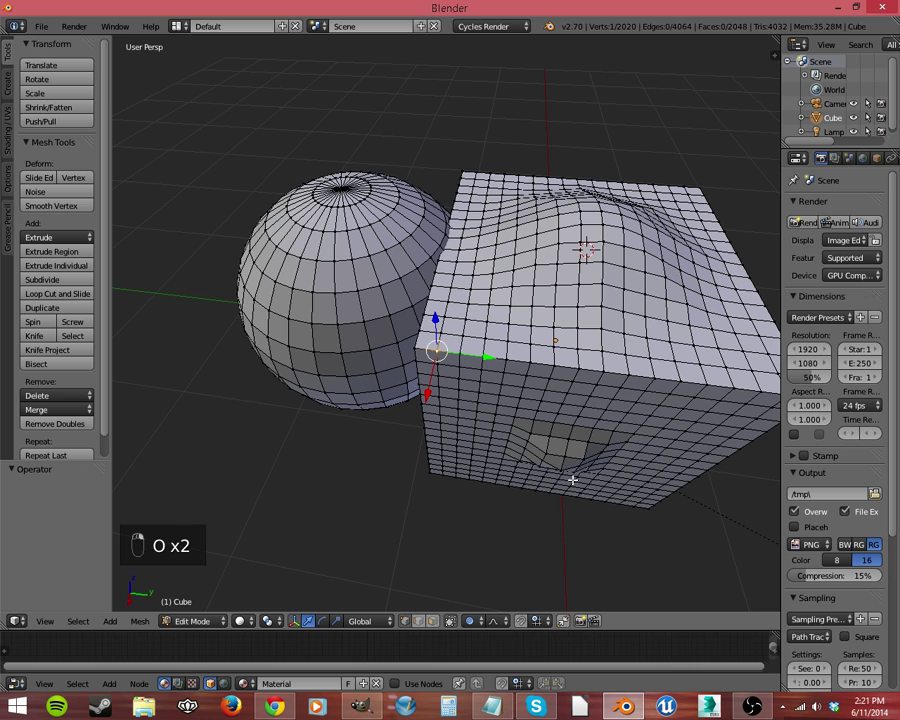
{"action": "right_click", "coordinate": [449, 236]}
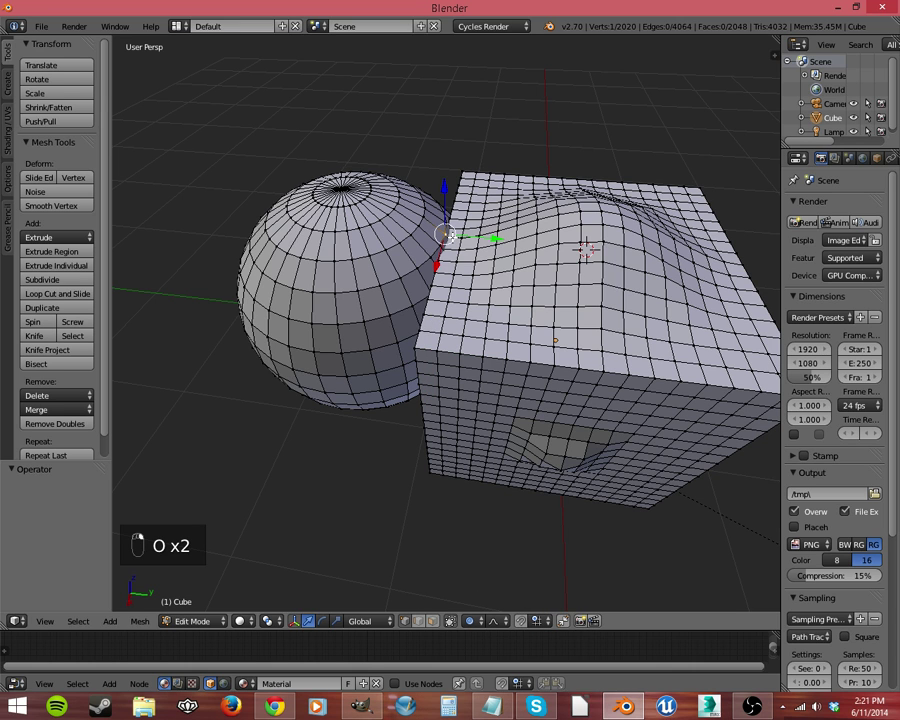
{"action": "key", "text": "g"}
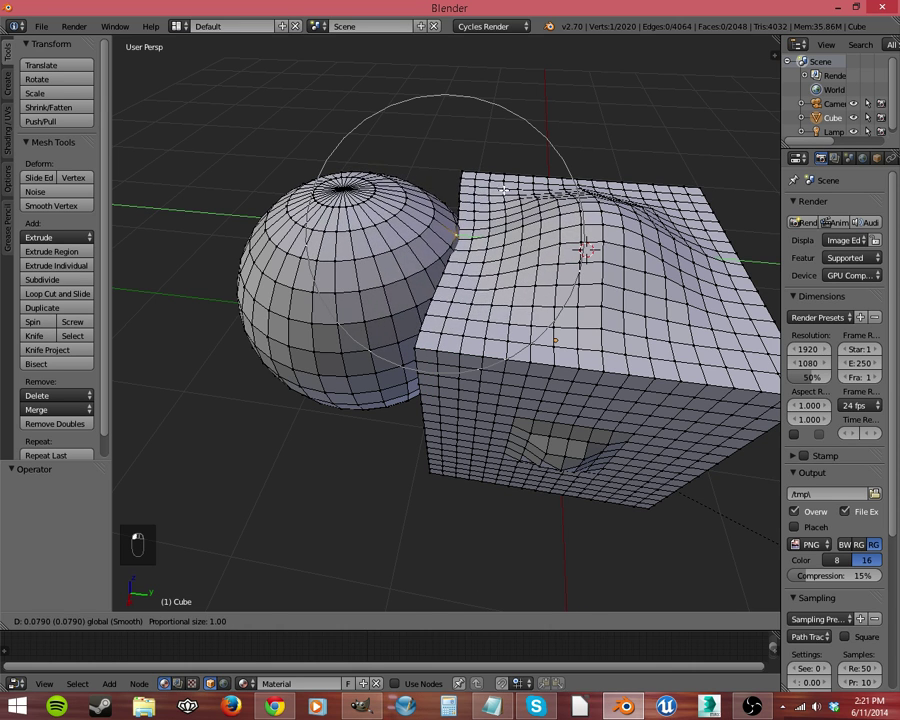
{"action": "right_click", "coordinate": [493, 195]}
{"action": "key", "text": "g"}
{"action": "right_click", "coordinate": [492, 270]}
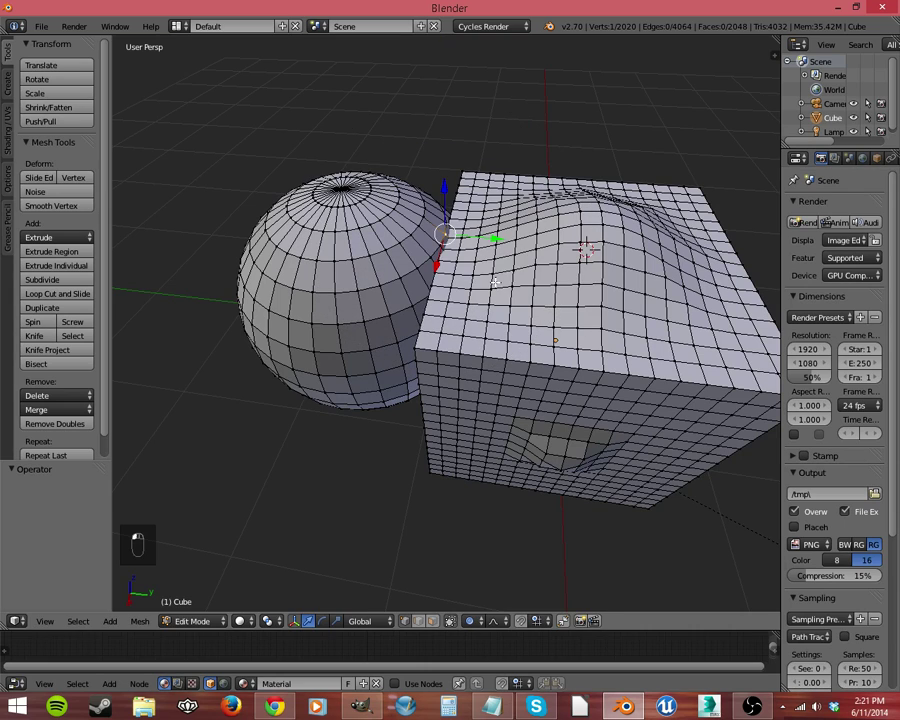
{"action": "key", "text": "o"}
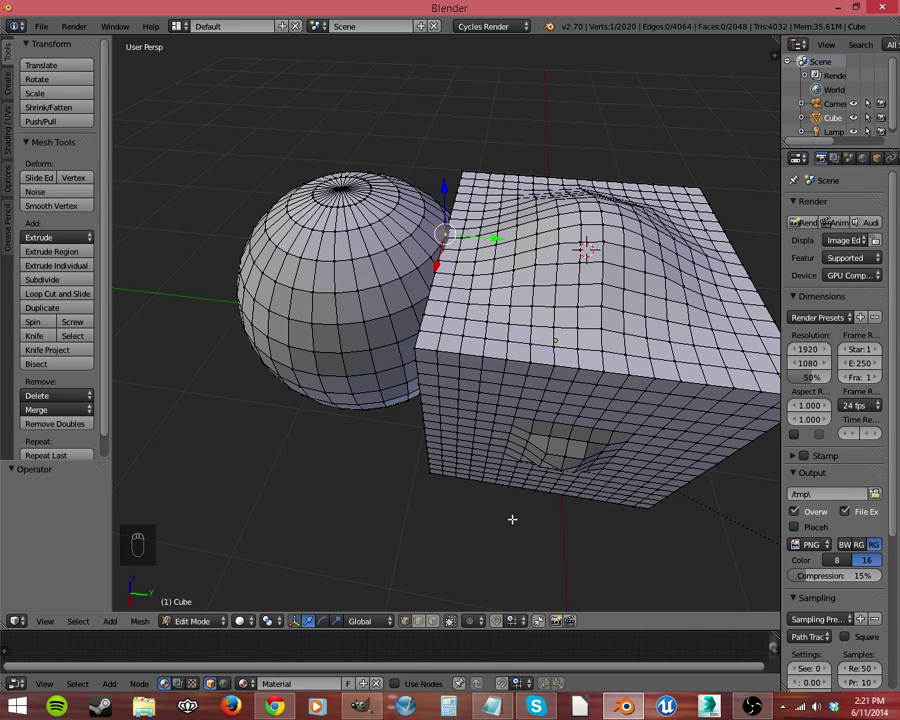
Open face 2.blend from recent files and enter Edit Mode on the head
{"action": "left_click", "coordinate": [41, 26]}
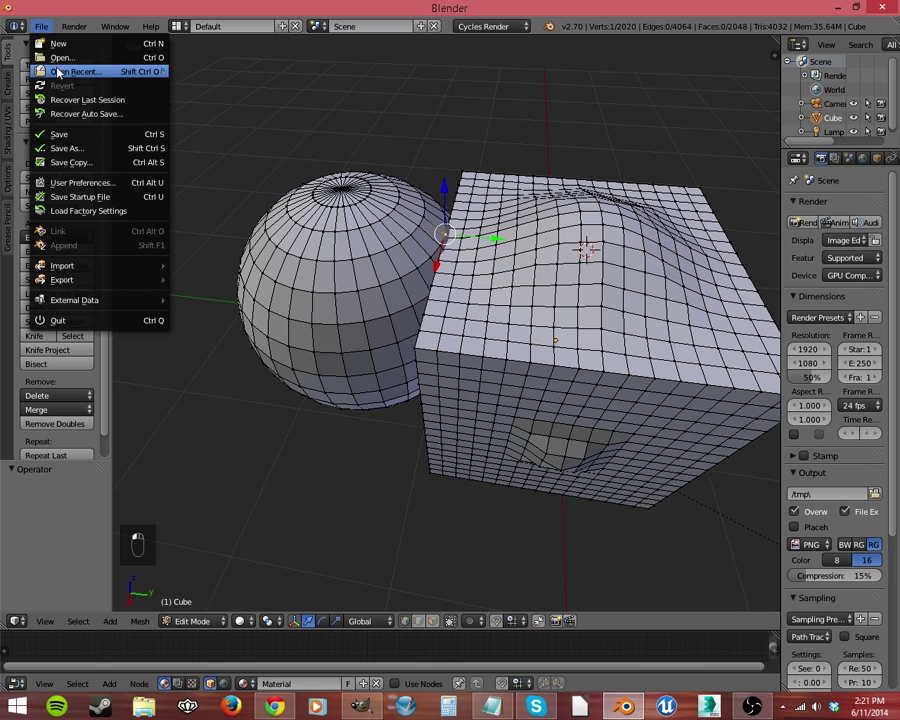
{"action": "mouse_move", "coordinate": [80, 75]}
{"action": "left_click", "coordinate": [211, 72]}
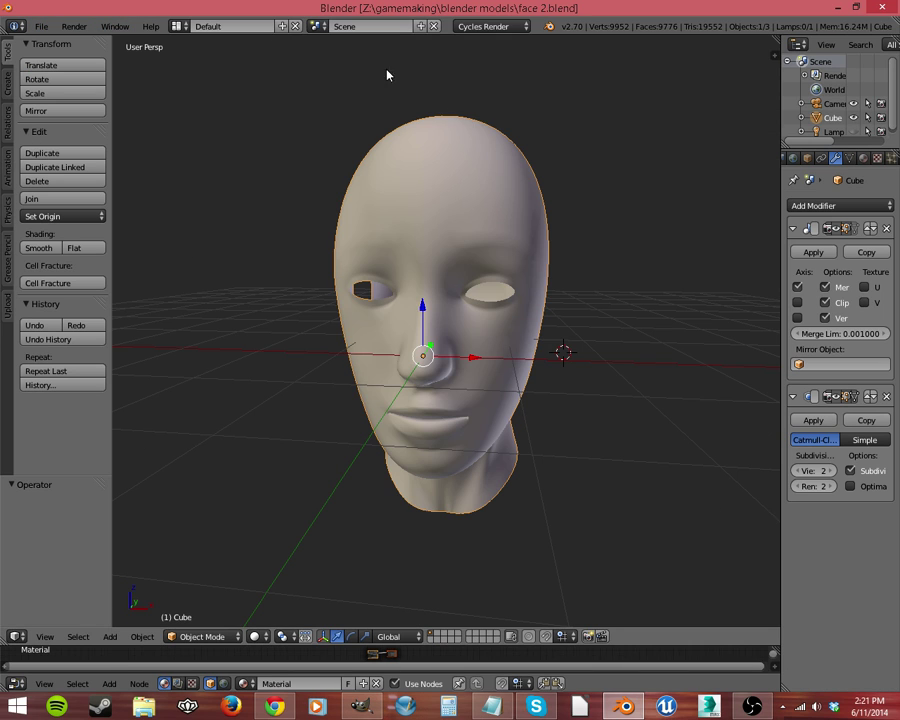
{"action": "mouse_move", "coordinate": [399, 383]}
{"action": "middle_mouse_down"}
{"action": "mouse_move", "coordinate": [454, 367]}
{"action": "mouse_move", "coordinate": [460, 380]}
{"action": "mouse_move", "coordinate": [441, 399]}
{"action": "mouse_move", "coordinate": [396, 399]}
{"action": "middle_mouse_up"}
{"action": "key", "text": "Tab"}
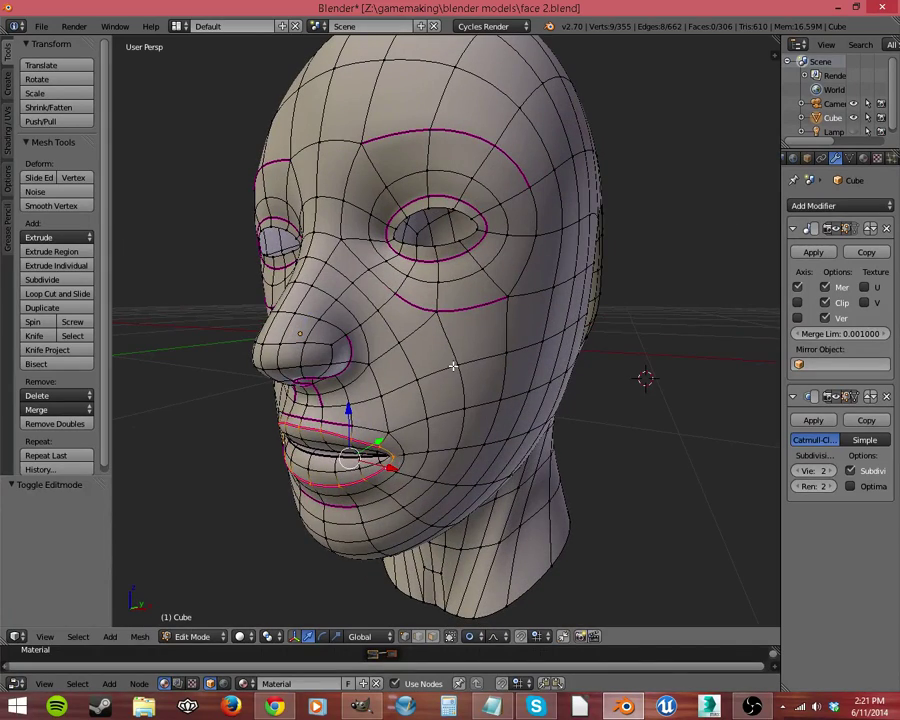
Select a cheek vertex and move it along Z, outward along X, then along Y
{"action": "right_click", "coordinate": [457, 365]}
{"action": "key", "text": "g"}
{"action": "key", "text": "z"}
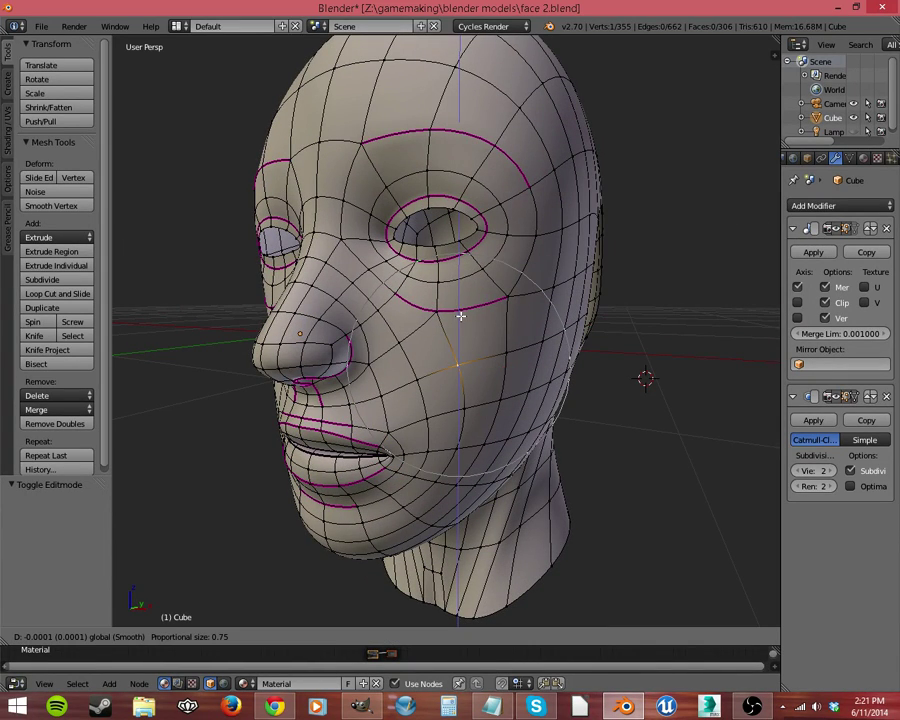
{"action": "left_click", "coordinate": [487, 350]}
{"action": "middle_click_drag", "start_coordinate": [487, 350], "coordinate": [575, 356]}
{"action": "key", "text": "g"}
{"action": "key", "text": "x"}
{"action": "left_click", "coordinate": [530, 388]}
{"action": "middle_click_drag", "start_coordinate": [530, 388], "coordinate": [567, 406]}
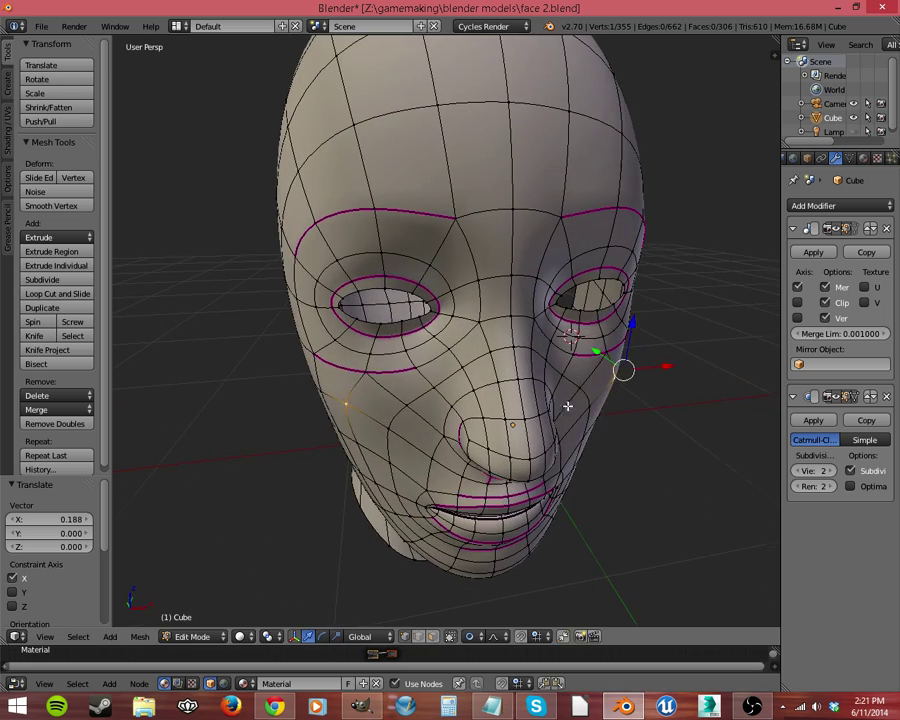
{"action": "key", "text": "g"}
{"action": "key", "text": "y"}
{"action": "left_click", "coordinate": [612, 378]}
Refine the cheek with small X and Y moves, then lift the cheekbone 0.092 along Z
{"action": "middle_click_drag", "start_coordinate": [612, 378], "coordinate": [540, 382]}
{"action": "key", "text": "g"}
{"action": "key", "text": "x"}
{"action": "left_click", "coordinate": [480, 380]}
{"action": "key", "text": "g"}
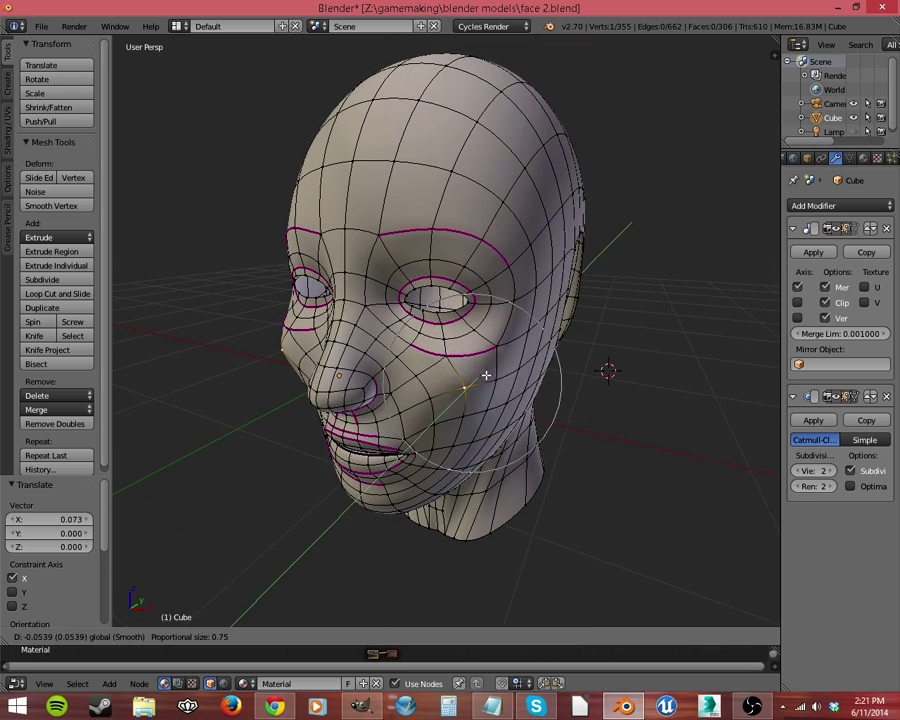
{"action": "key", "text": "y"}
{"action": "left_click", "coordinate": [483, 379]}
{"action": "key", "text": "g"}
{"action": "key", "text": "z"}
{"action": "left_click", "coordinate": [452, 412]}
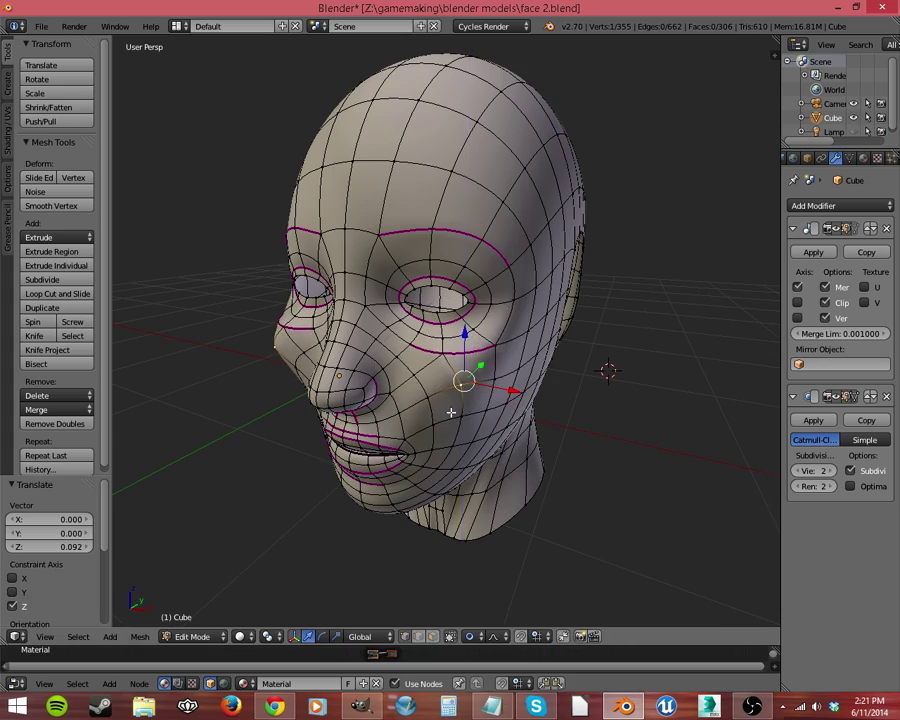
{"action": "middle_click_drag", "start_coordinate": [452, 412], "coordinate": [520, 378]}
{"action": "mouse_move", "coordinate": [457, 341]}
{"action": "middle_mouse_down"}
{"action": "mouse_move", "coordinate": [538, 358]}
{"action": "mouse_move", "coordinate": [432, 372]}
{"action": "mouse_move", "coordinate": [457, 338]}
{"action": "middle_mouse_up"}
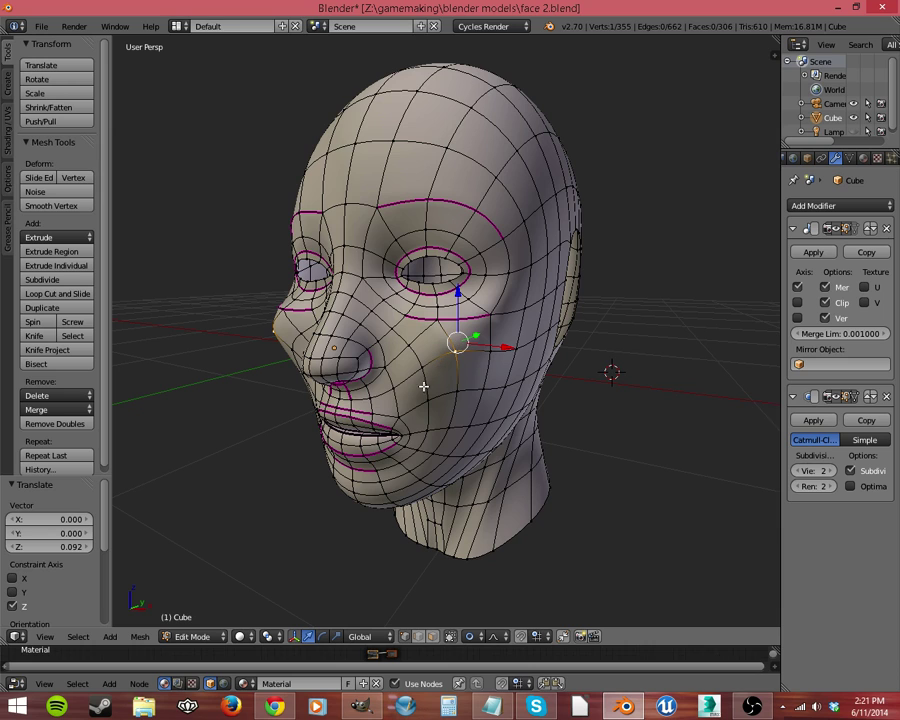
{"action": "middle_click_drag", "start_coordinate": [393, 417], "coordinate": [440, 399]}
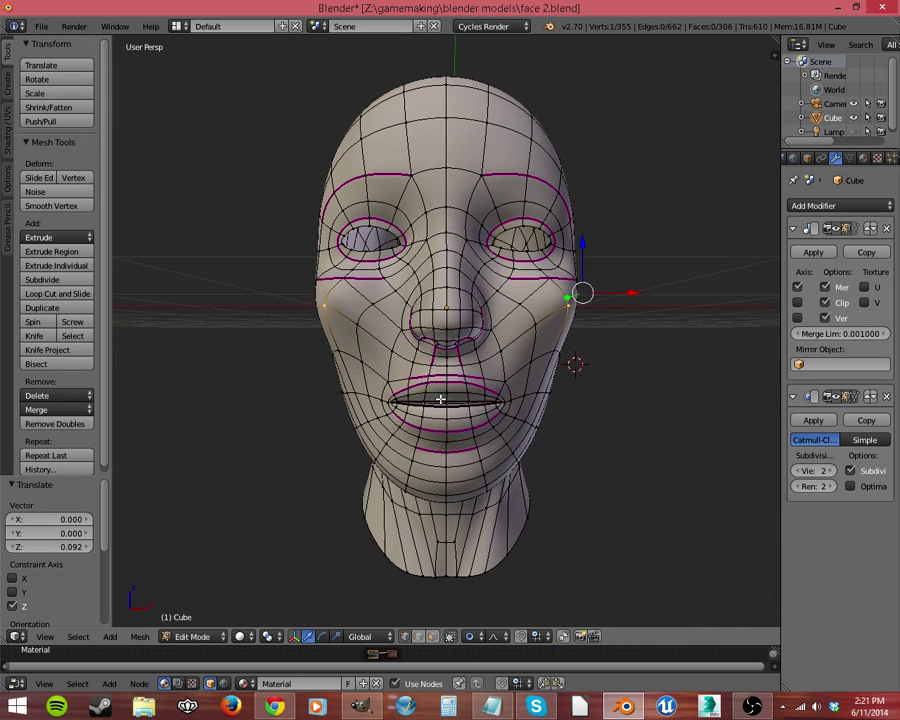
Select the edge loop around the top of the nose and scale it up
{"action": "right_click", "coordinate": [455, 288], "text": "alt"}
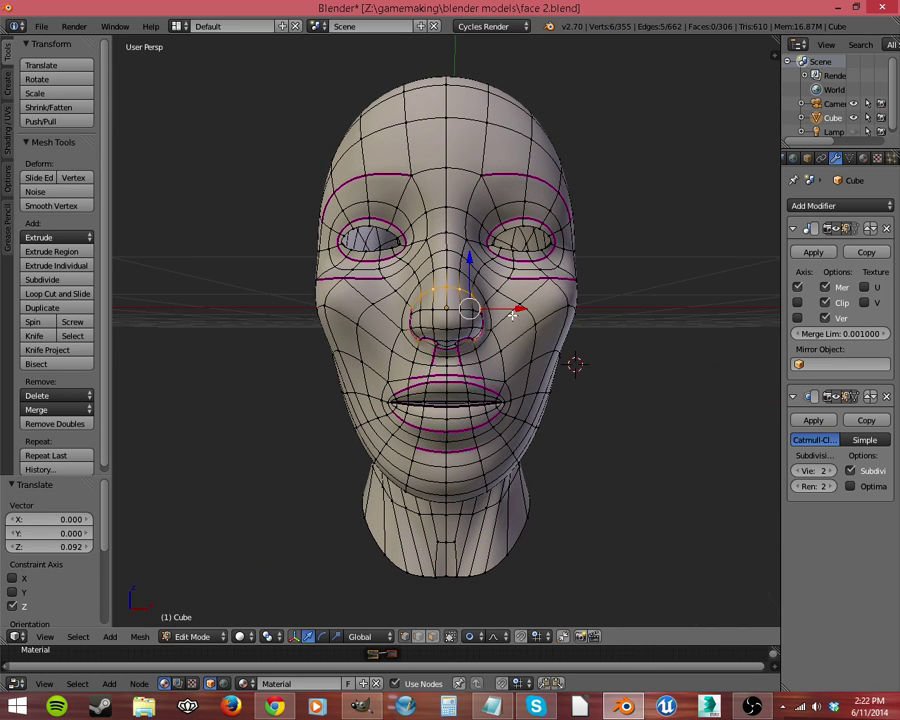
{"action": "left_click_drag", "start_coordinate": [512, 315], "coordinate": [519, 311]}
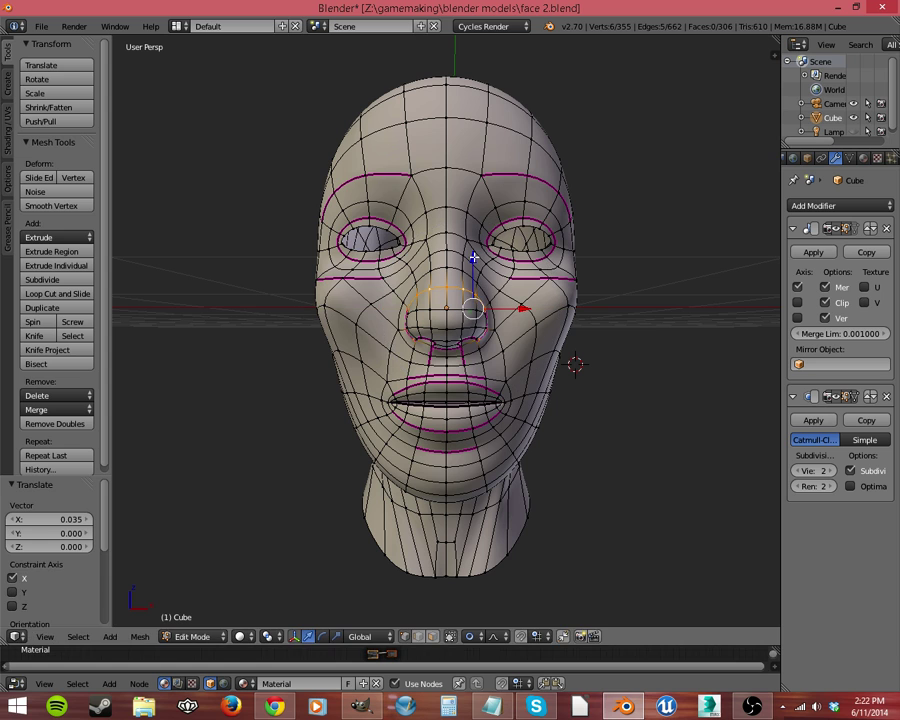
{"action": "left_click_drag", "start_coordinate": [473, 258], "coordinate": [473, 258]}
{"action": "key", "text": "s"}
{"action": "left_click", "coordinate": [476, 243]}
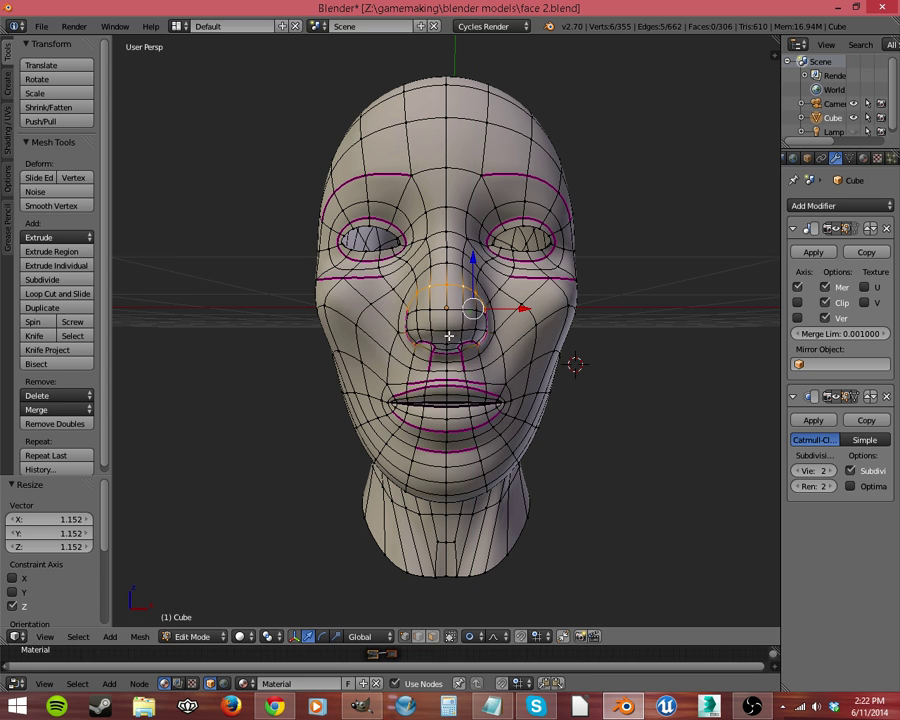
Raise the nose loop 0.166 along Z with proportional falloff, then return to Object Mode
{"action": "middle_click_drag", "start_coordinate": [449, 336], "coordinate": [375, 314]}
{"action": "middle_click_drag", "start_coordinate": [304, 311], "coordinate": [266, 298]}
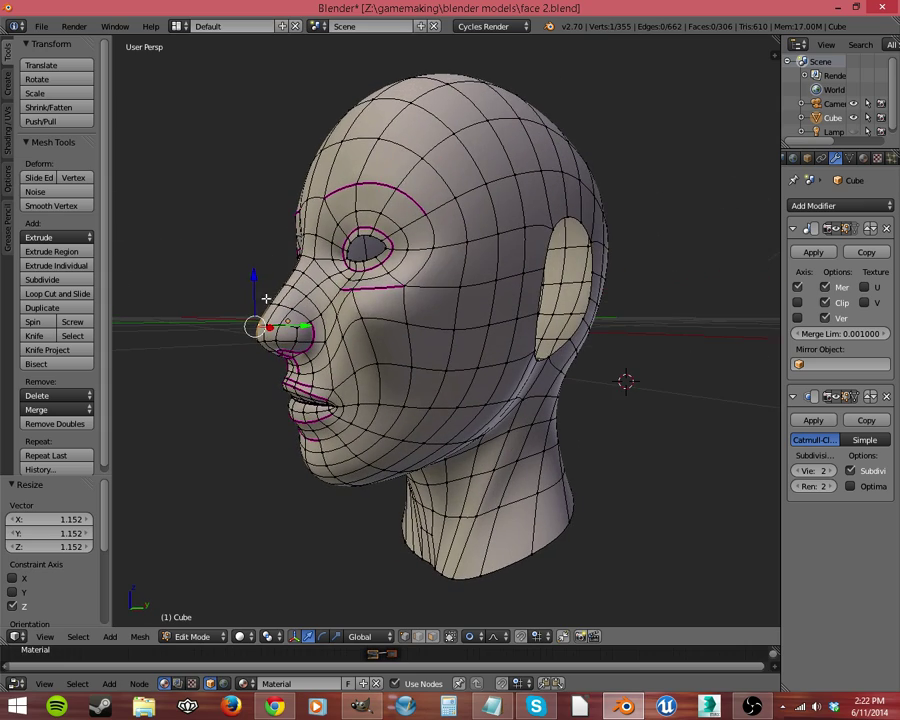
{"action": "left_click_drag", "start_coordinate": [255, 278], "coordinate": [269, 258]}
{"action": "middle_click_drag", "start_coordinate": [298, 302], "coordinate": [436, 464]}
{"action": "key", "text": "Tab"}
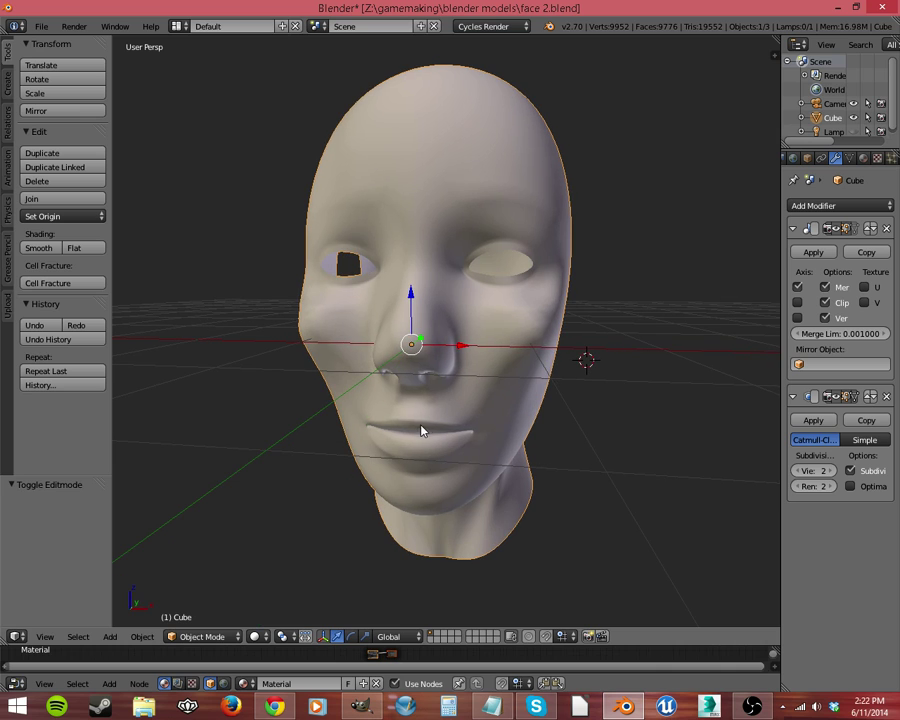